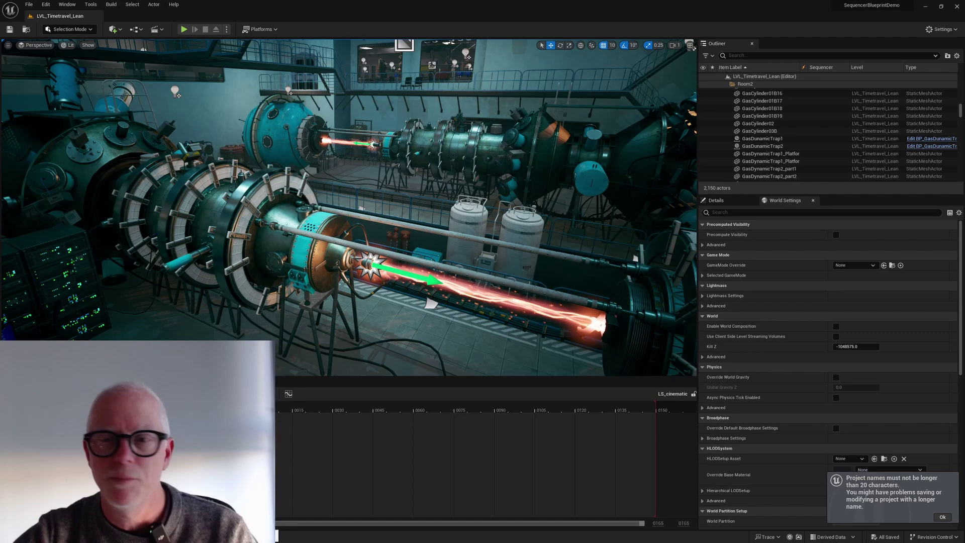
# - Switch to the Epic Games Launcher, browse the Science Laboratory pack's preview images, and return to the Unreal level
pyautogui.hotkey('alt', 'Tab')
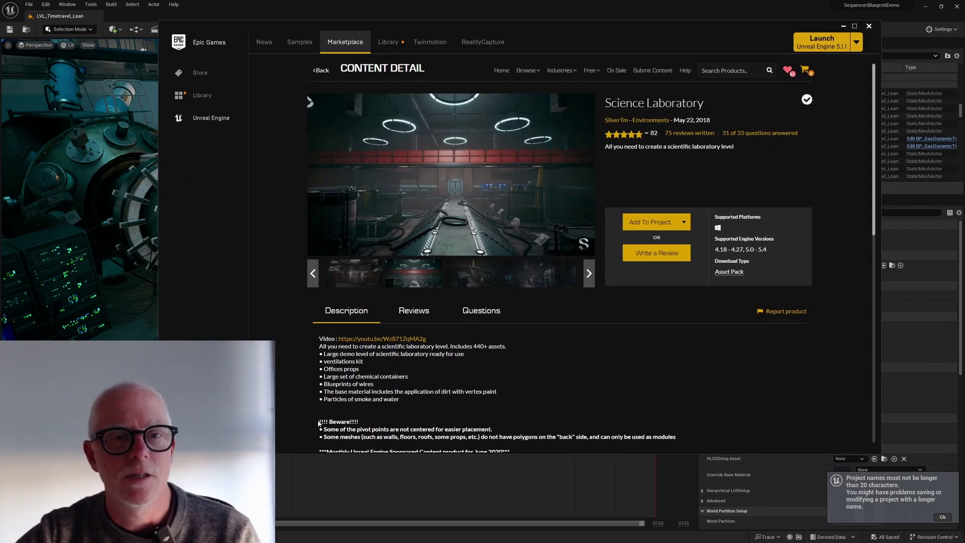
pyautogui.click(478, 279)
pyautogui.click(542, 283)
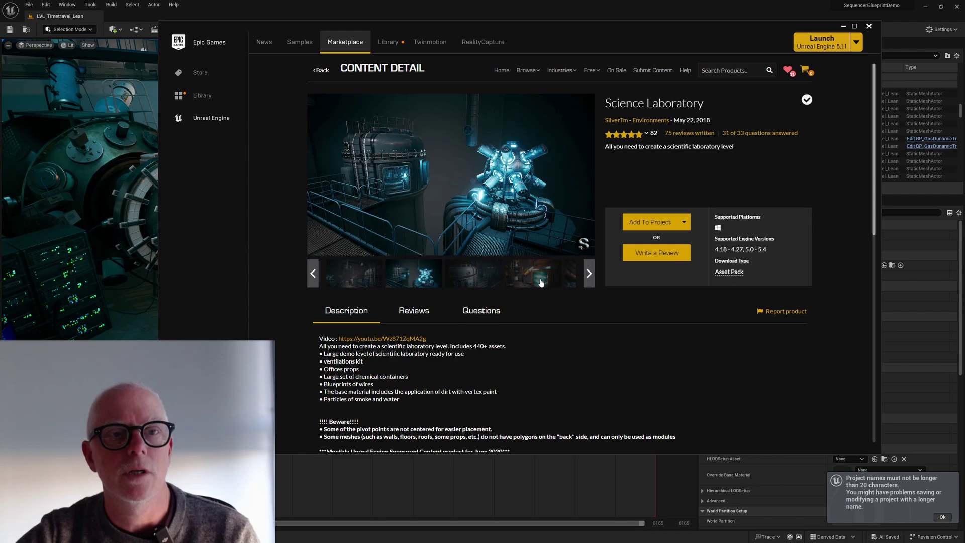
pyautogui.click(568, 280)
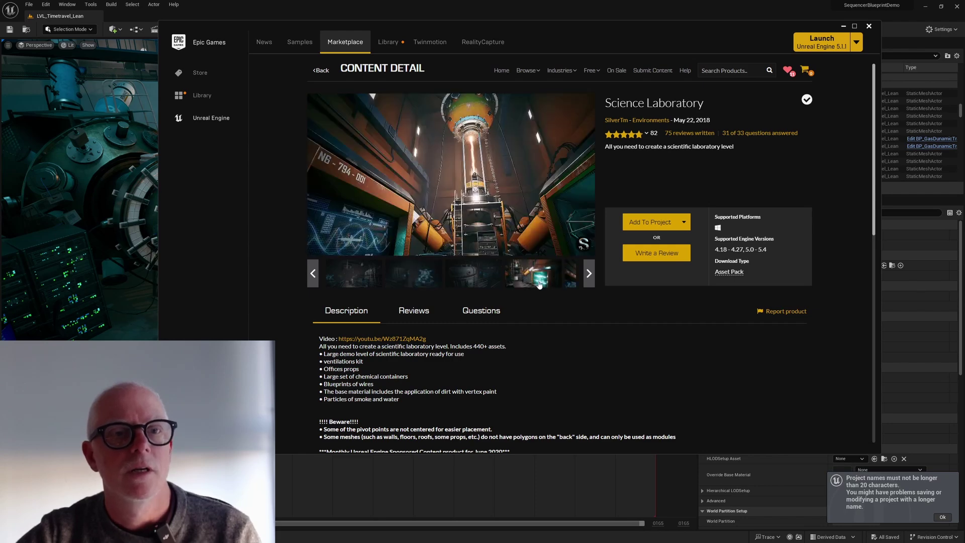
pyautogui.click(353, 278)
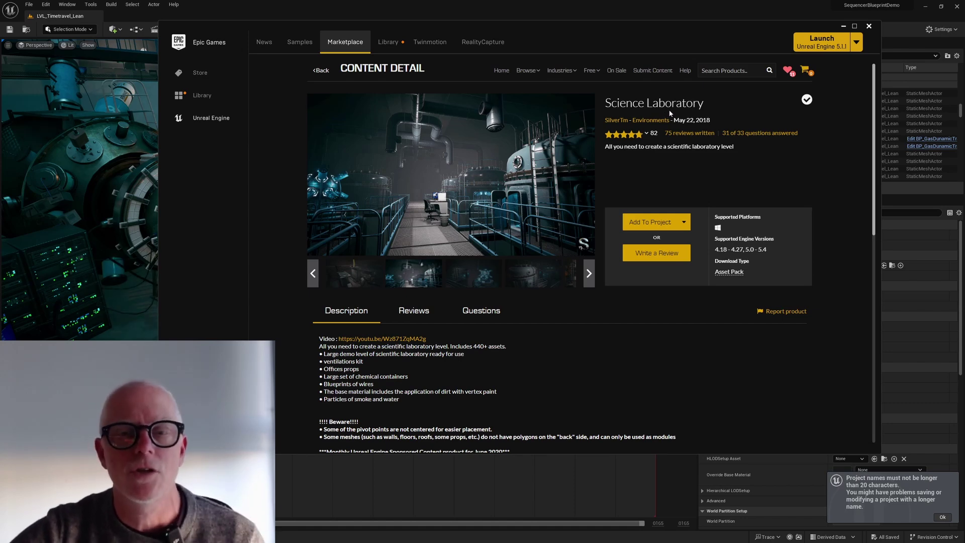
pyautogui.click(843, 27)
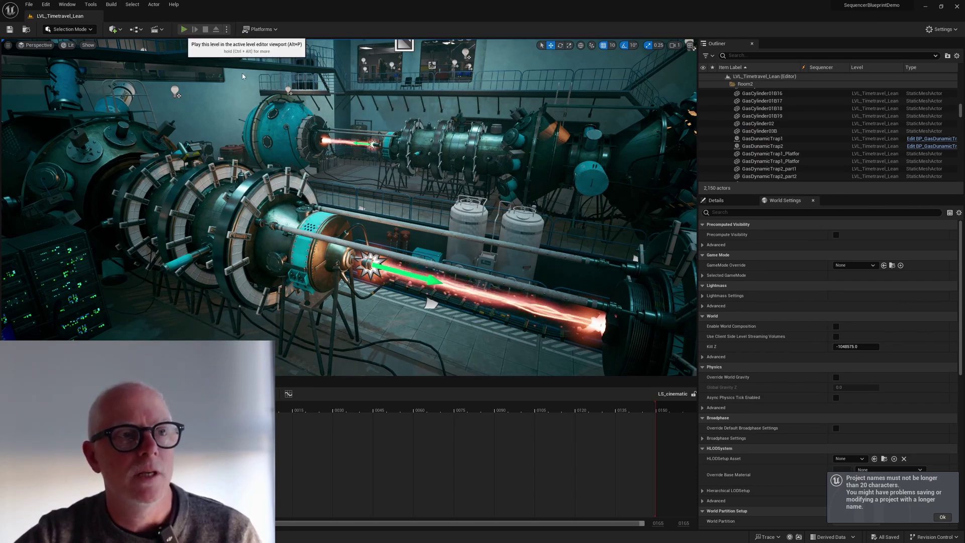
# - Play the level in the editor viewport to watch the gas trap machines running, and stop the session
pyautogui.hotkey('alt', 'p')
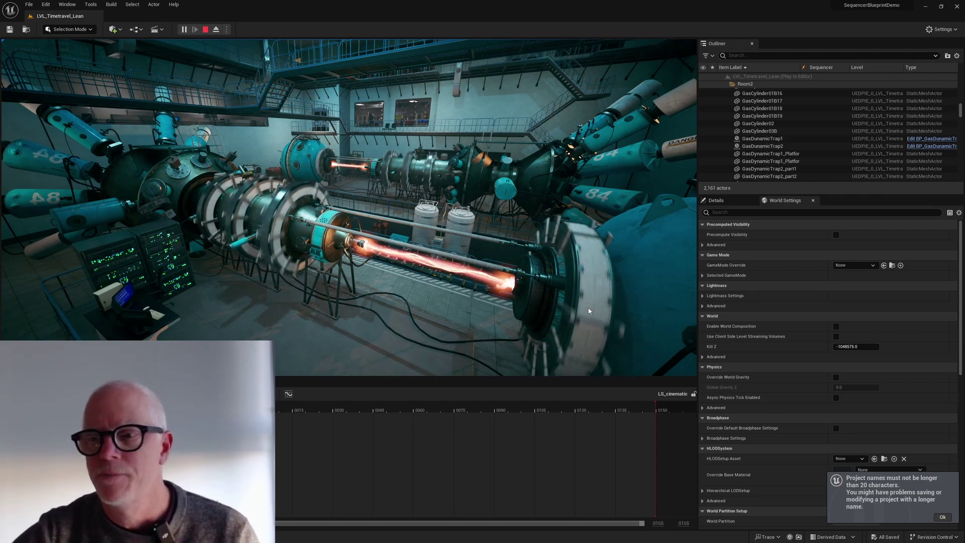
pyautogui.click(206, 29)
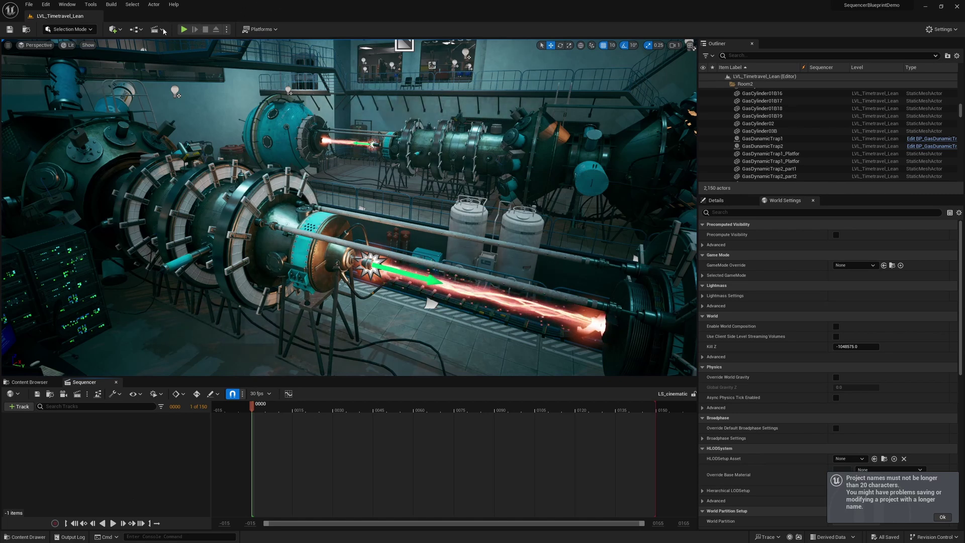
# - Add the GasDunamicTrap2 actor as a track in the LS_cinematic sequence and preview its playback
pyautogui.click(765, 146)
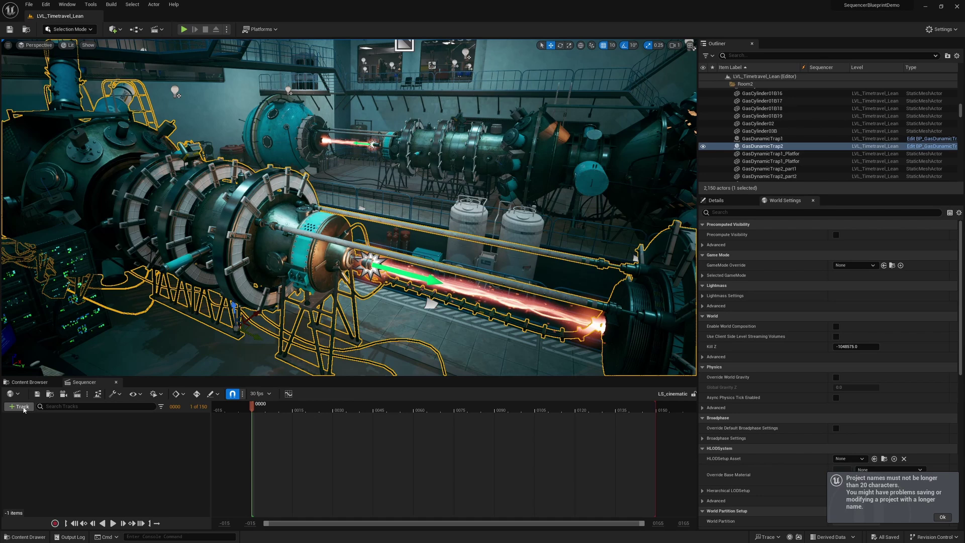
pyautogui.click(23, 409)
pyautogui.moveTo(83, 419)
pyautogui.click(160, 378)
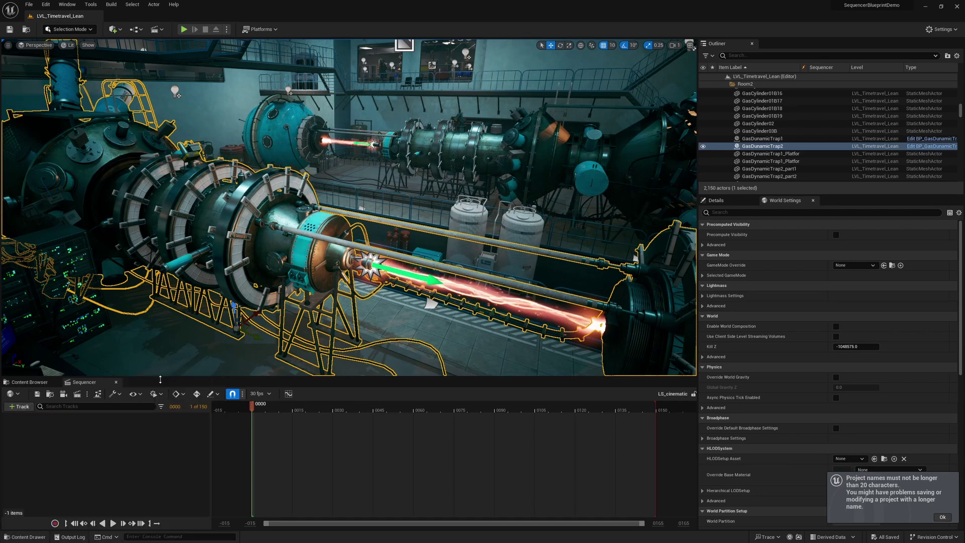
pyautogui.moveTo(254, 406); pyautogui.dragTo(315, 431)
pyautogui.press('space')
pyautogui.press('space')
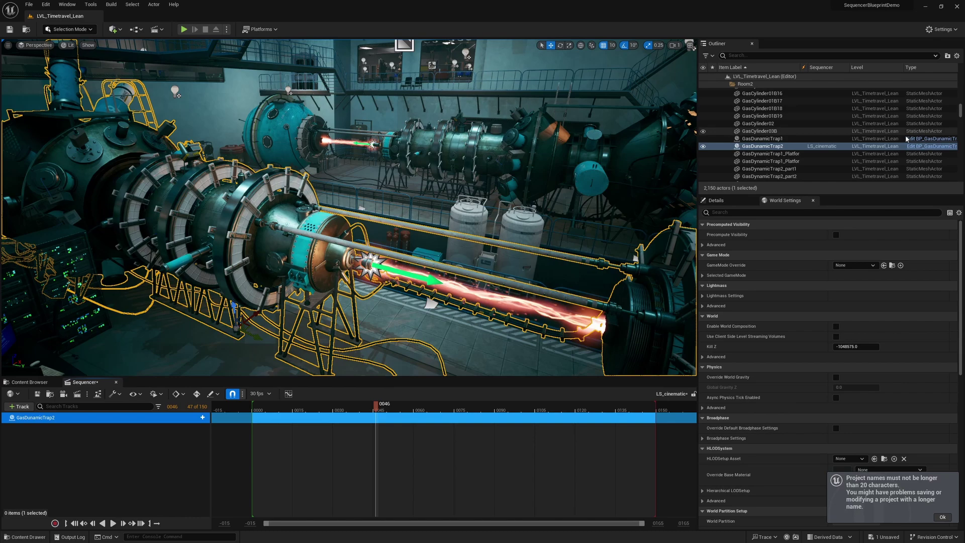
# - In GasDunamicTrap2's blueprint, add a custom event named SequencerTick and connect its execution output to the Add Local Rotation node
pyautogui.click(933, 147)
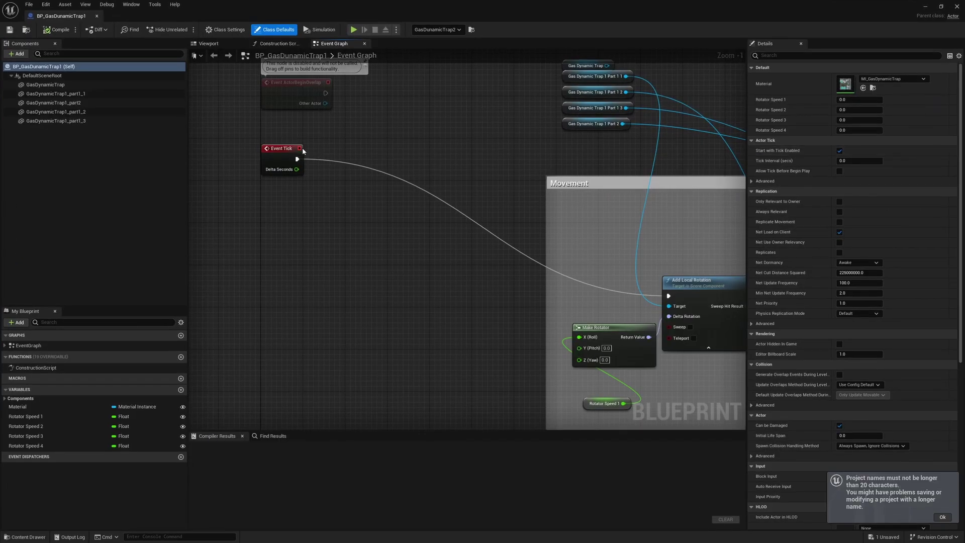
pyautogui.click(276, 148)
pyautogui.moveTo(578, 291); pyautogui.dragTo(237, 210, button='right')
pyautogui.moveTo(528, 112); pyautogui.dragTo(648, 174, button='right')
pyautogui.moveTo(271, 119); pyautogui.dragTo(448, 149, button='right')
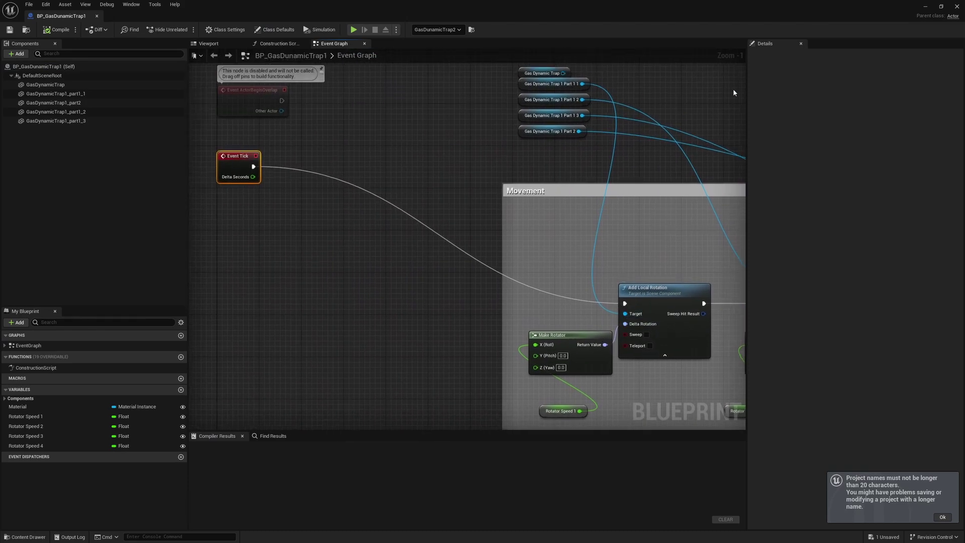
pyautogui.moveTo(327, 322); pyautogui.dragTo(442, 331, button='right')
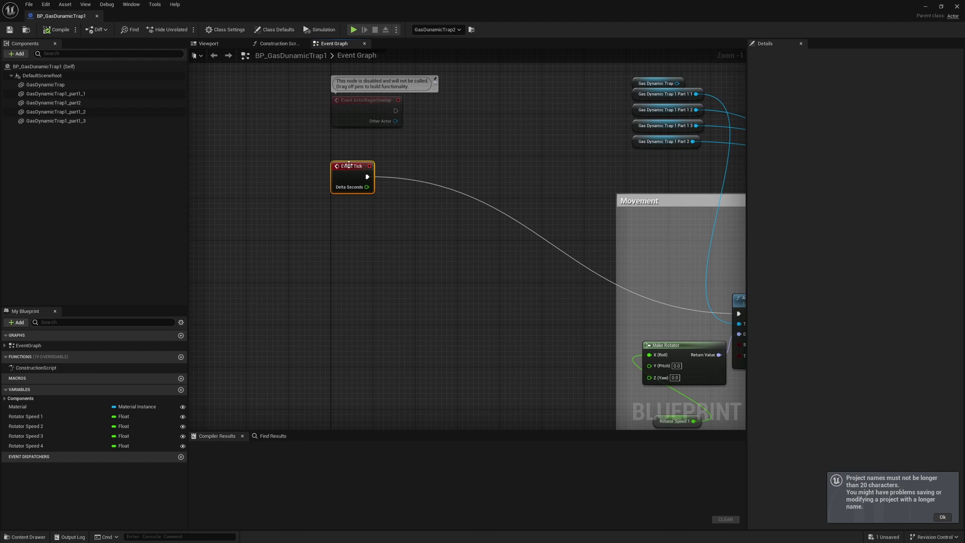
pyautogui.rightClick(352, 270)
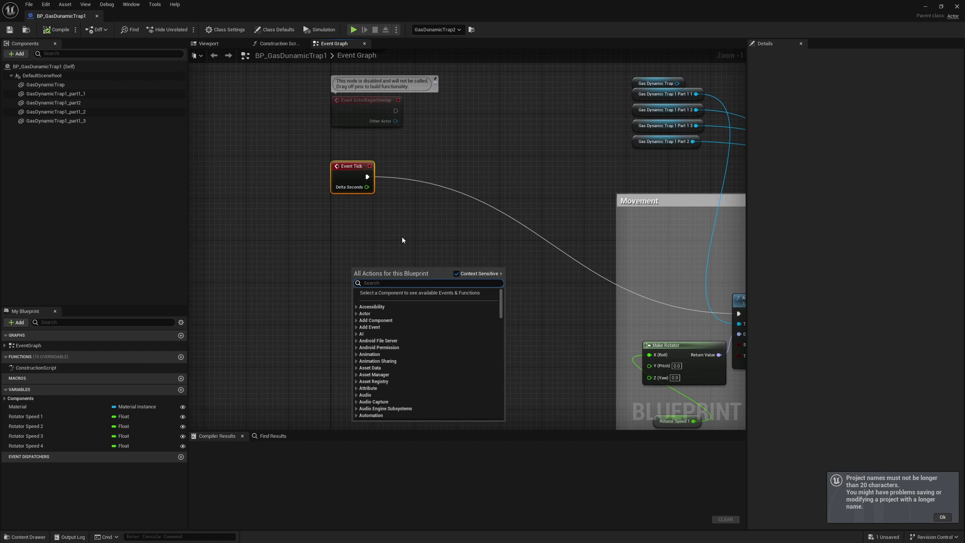
pyautogui.write('cust')
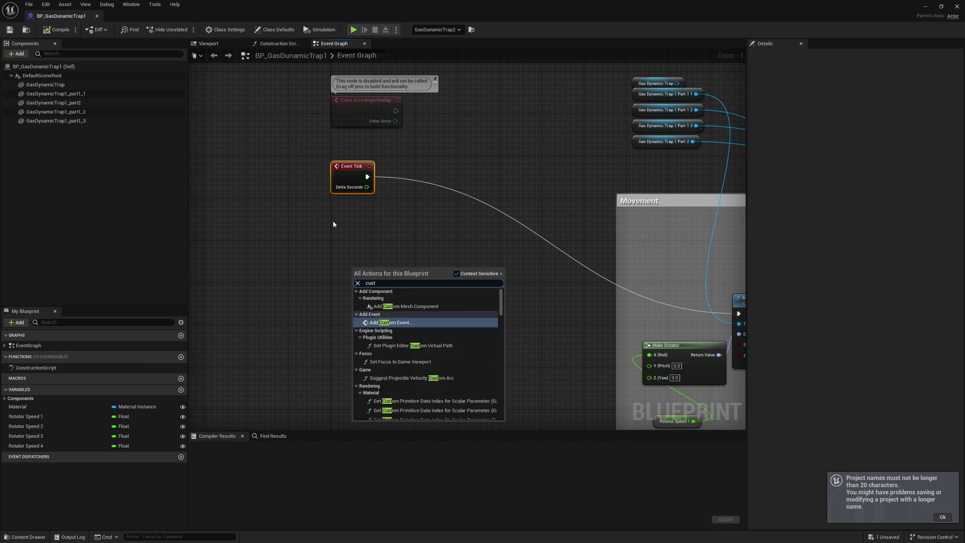
pyautogui.click(391, 322)
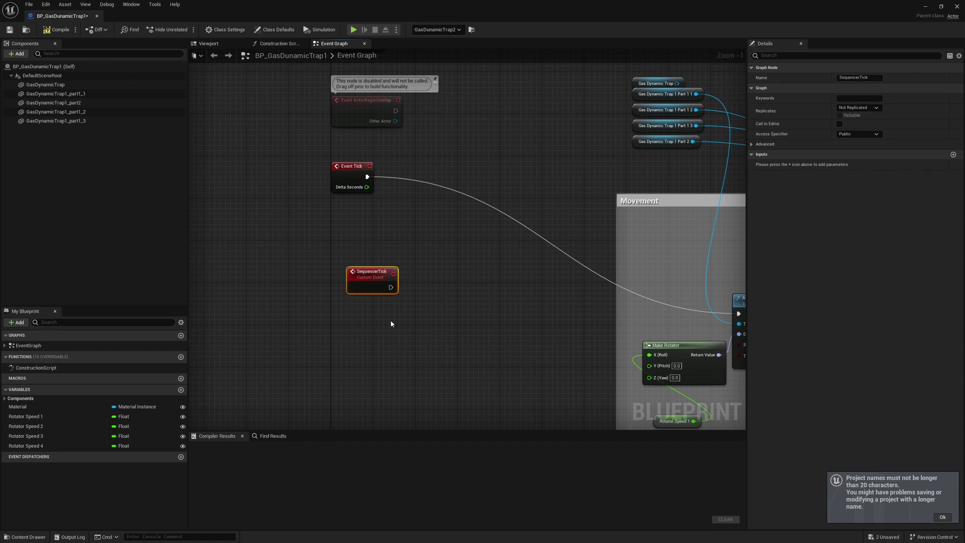
pyautogui.moveTo(391, 287); pyautogui.dragTo(667, 314)
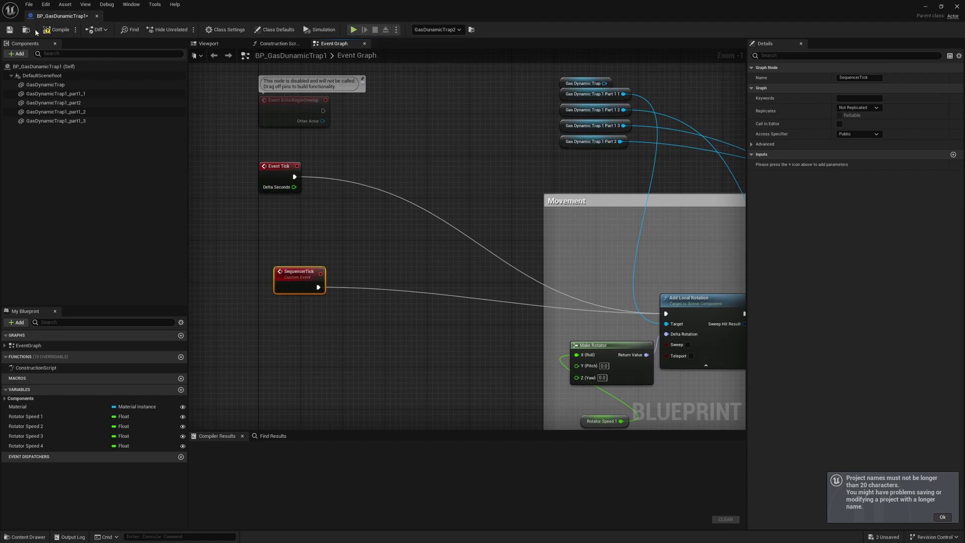
# - Enable Call In Editor on the SequencerTick event, compile the blueprint and close it
pyautogui.click(56, 31)
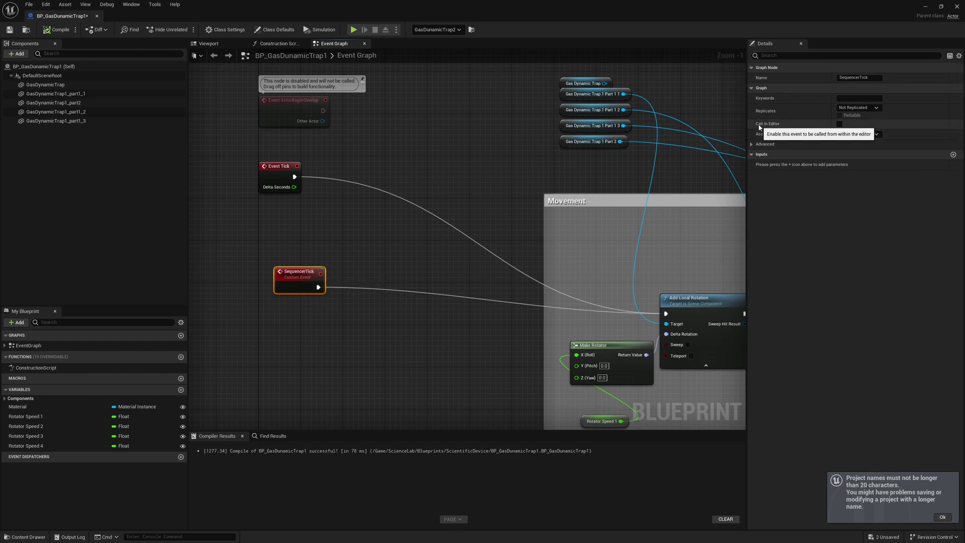
pyautogui.click(839, 123)
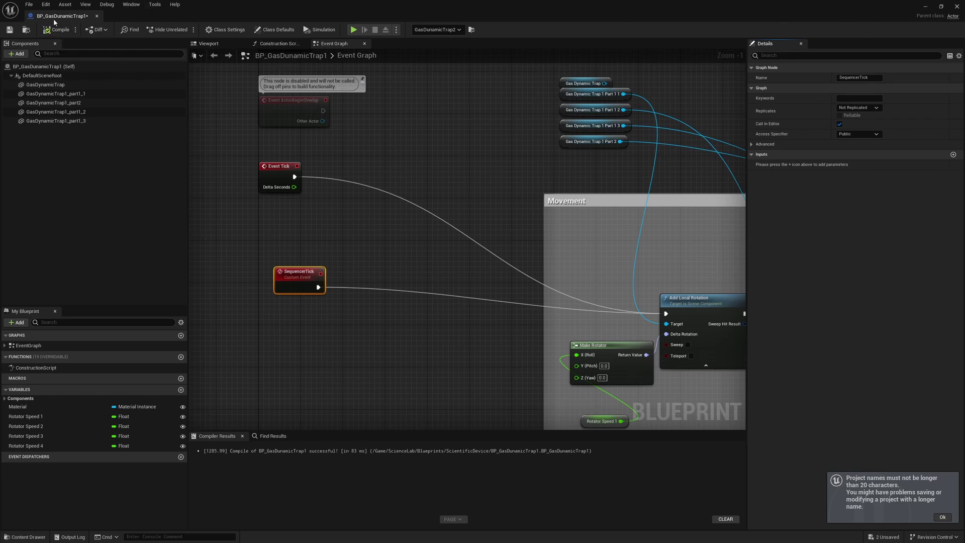
pyautogui.click(97, 17)
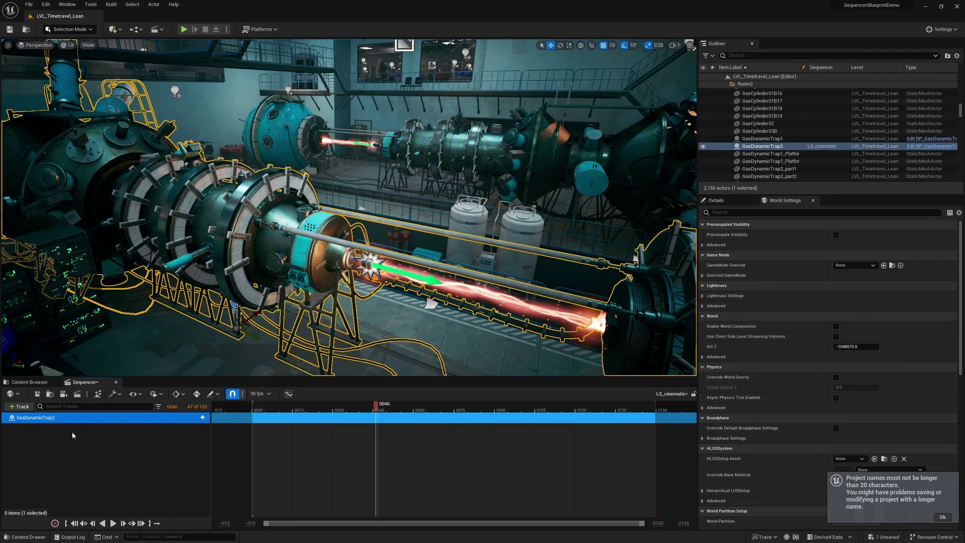
# - Return the sequence to frame 0 and add an Event Repeater track to GasDunamicTrap2
pyautogui.click(320, 410)
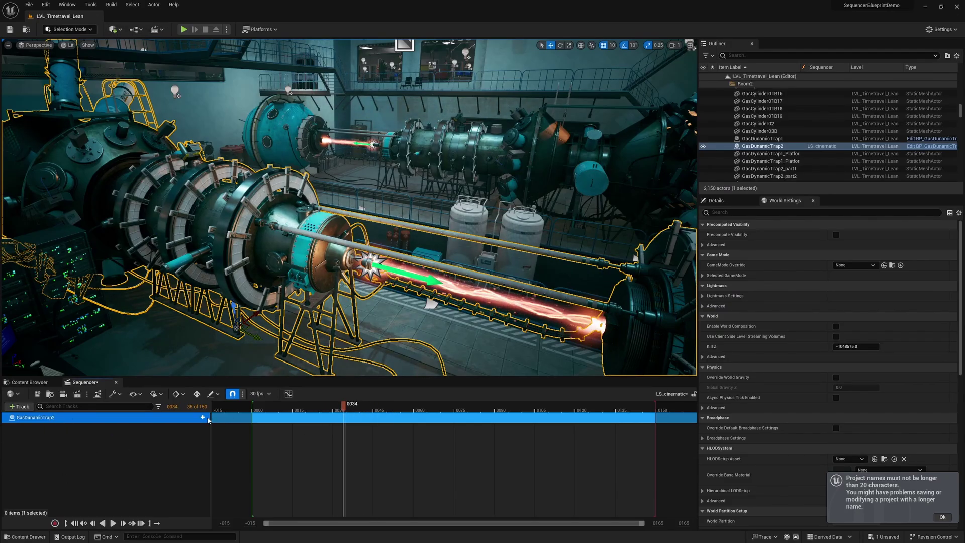
pyautogui.click(74, 524)
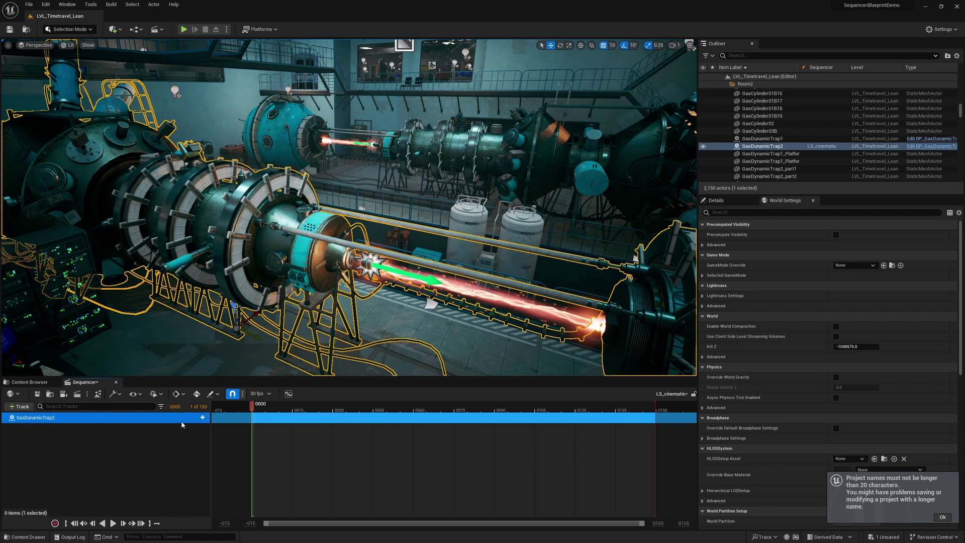
pyautogui.click(202, 417)
pyautogui.moveTo(234, 310)
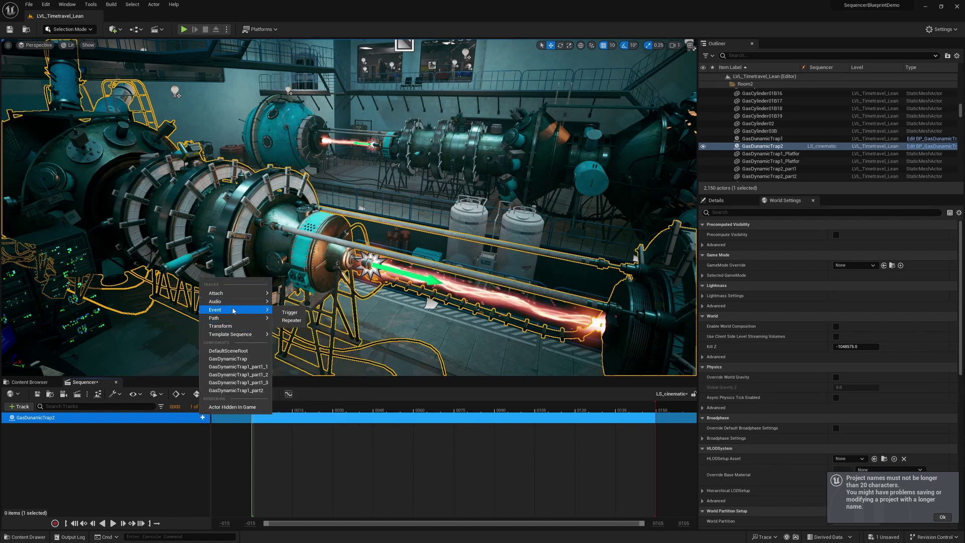
pyautogui.click(290, 312)
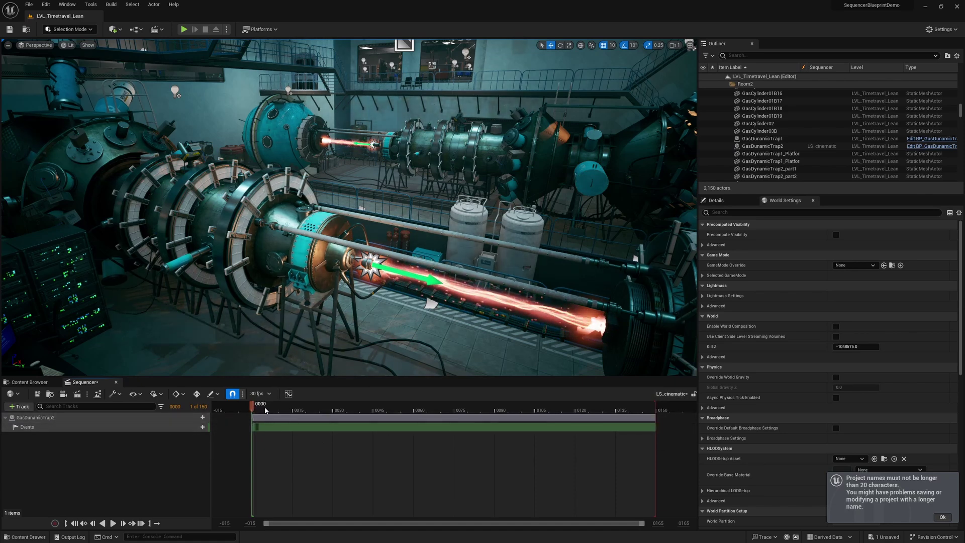
# - Quick-bind the event section's endpoint to Sequencer Tick of BP Gas Dunamic Trap 1 and close the director blueprint
pyautogui.moveTo(257, 408); pyautogui.dragTo(301, 422)
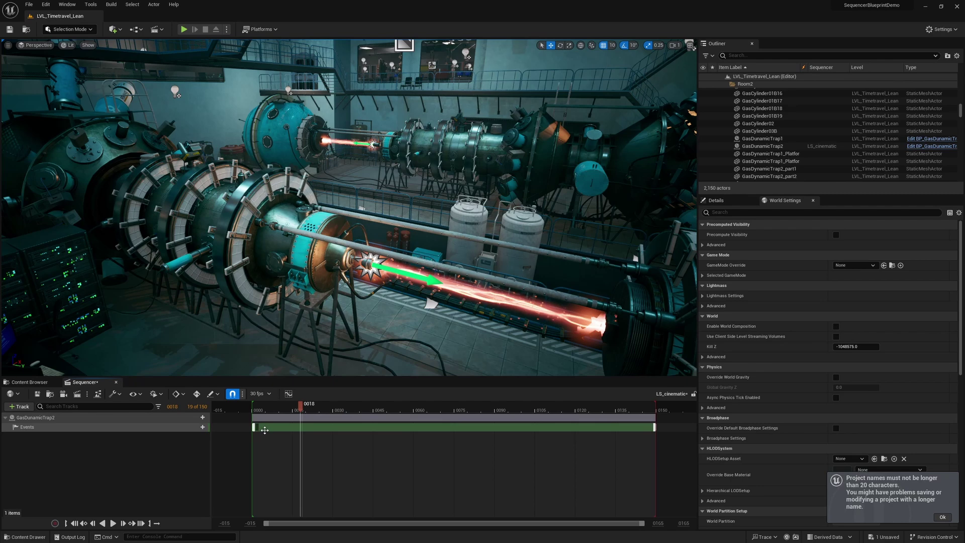
pyautogui.rightClick(292, 426)
pyautogui.moveTo(340, 436)
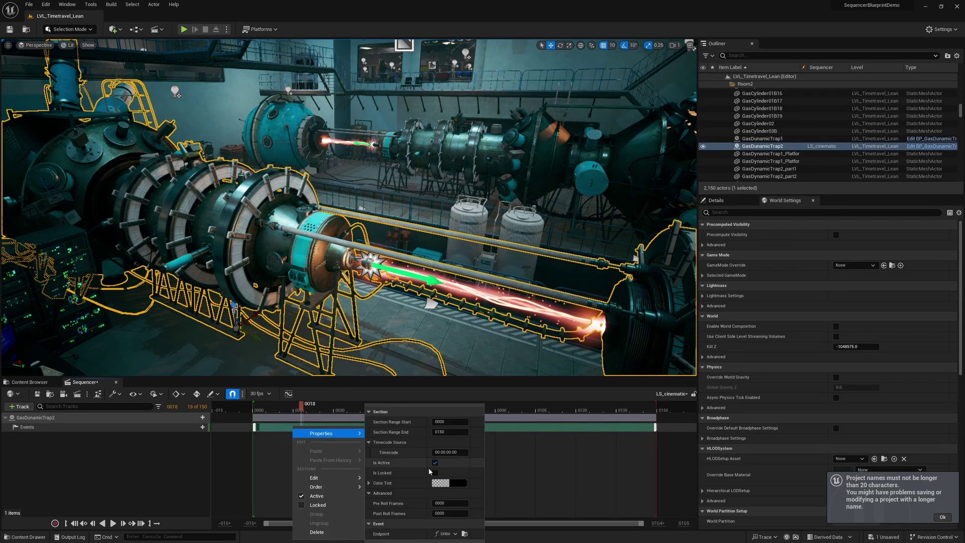
pyautogui.click(450, 534)
pyautogui.moveTo(468, 522)
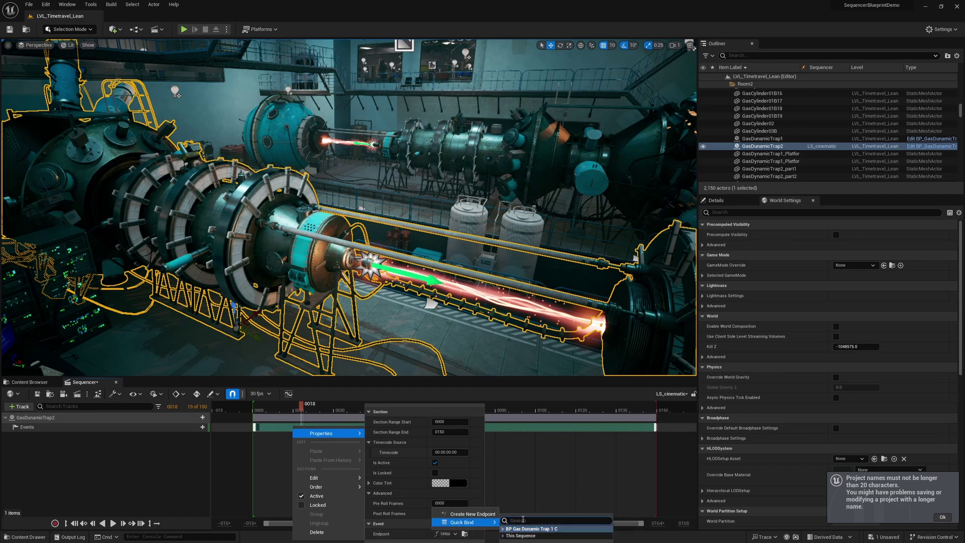
pyautogui.write('sequ')
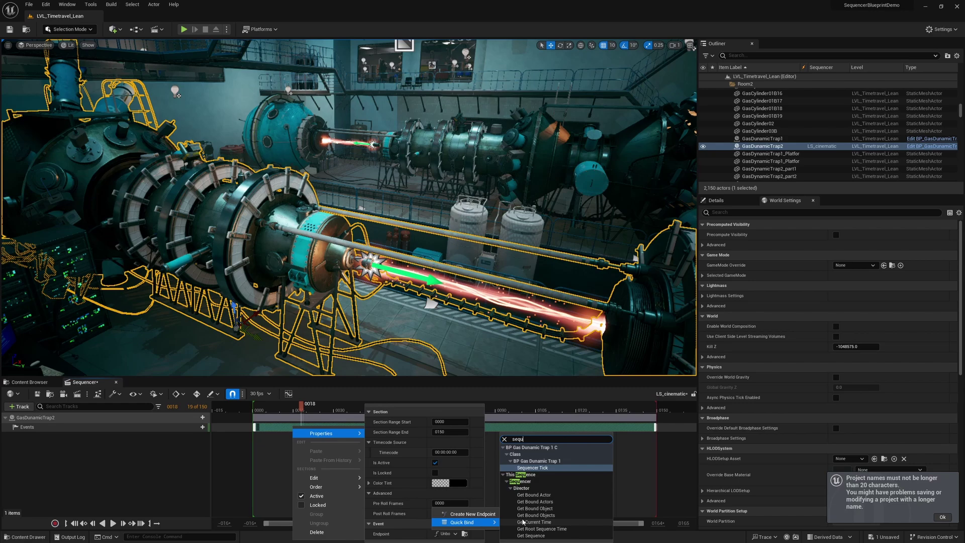
pyautogui.click(533, 468)
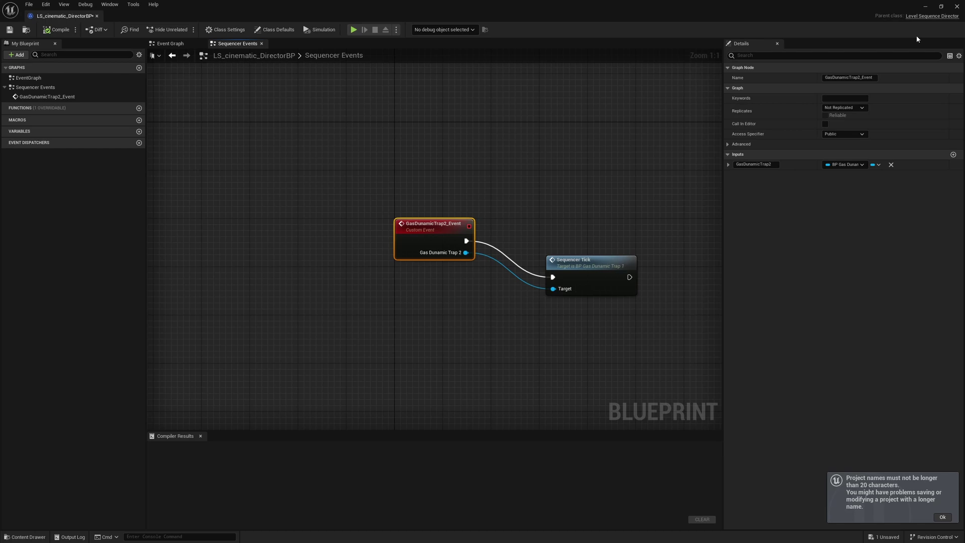
pyautogui.click(957, 7)
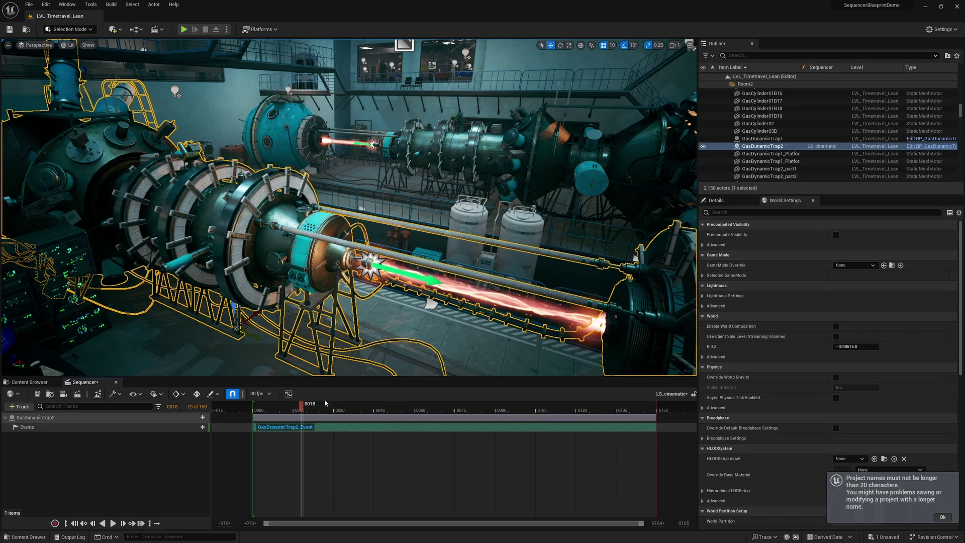
# - Enable Call In Editor in the properties of the GasDunamicTrap2_Event section
pyautogui.moveTo(301, 410); pyautogui.dragTo(357, 424)
pyautogui.rightClick(383, 427)
pyautogui.moveTo(405, 438)
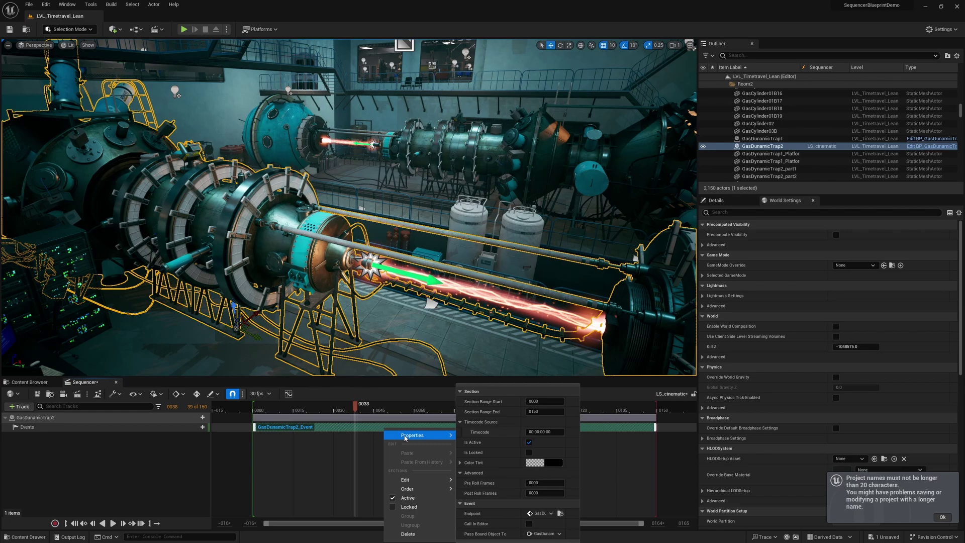
pyautogui.click(529, 524)
# - Play the sequence forward and in reverse to check the trap's rotation in the viewport
pyautogui.moveTo(364, 410); pyautogui.dragTo(307, 435)
pyautogui.press('space')
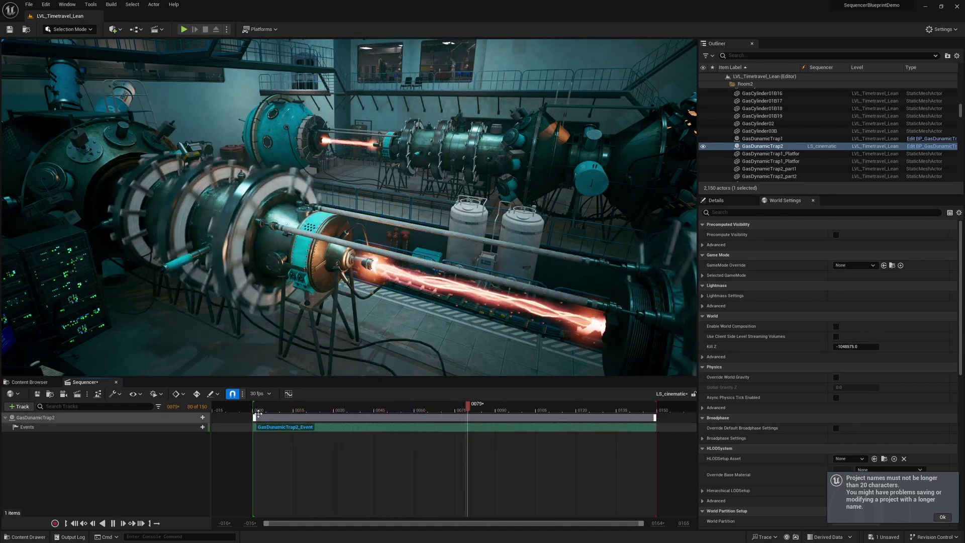
pyautogui.press('space')
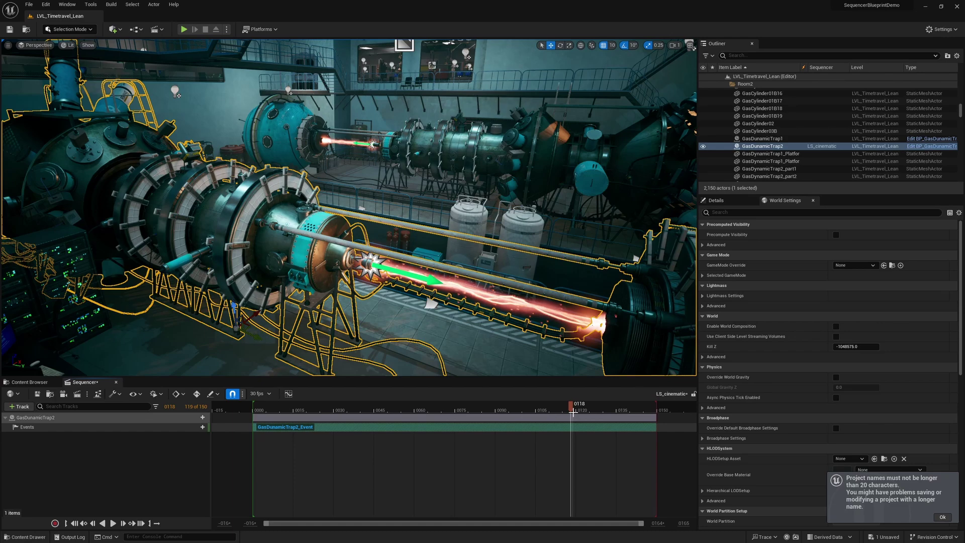
pyautogui.click(103, 523)
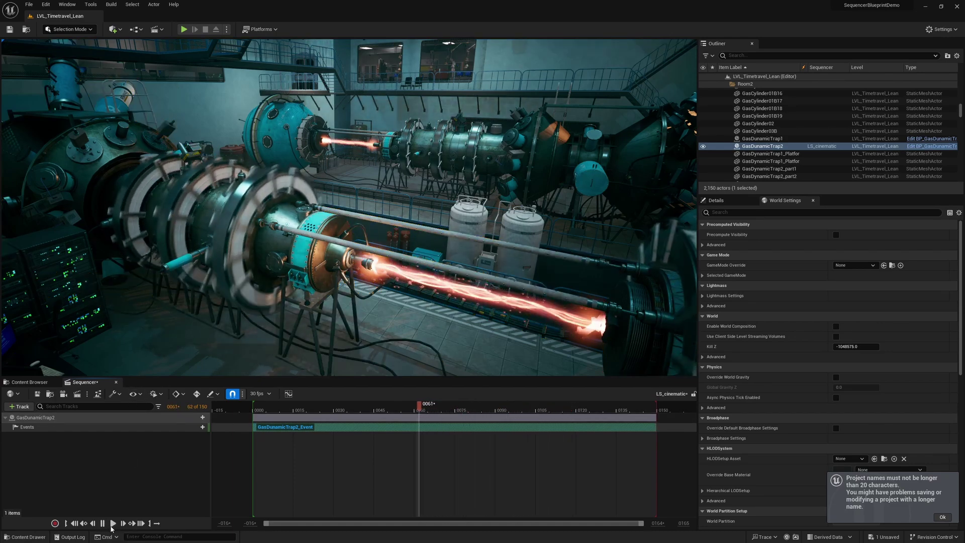
pyautogui.click(103, 523)
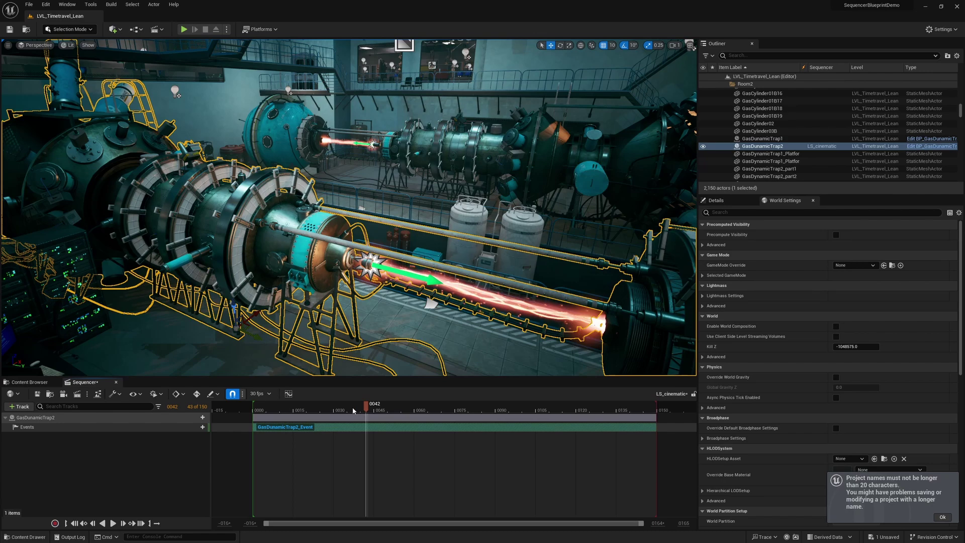
# - Scrub the sequence back to frame 10 and advance through individual frames up to frame 37 to examine the trap's rotation
pyautogui.moveTo(353, 411); pyautogui.dragTo(290, 413)
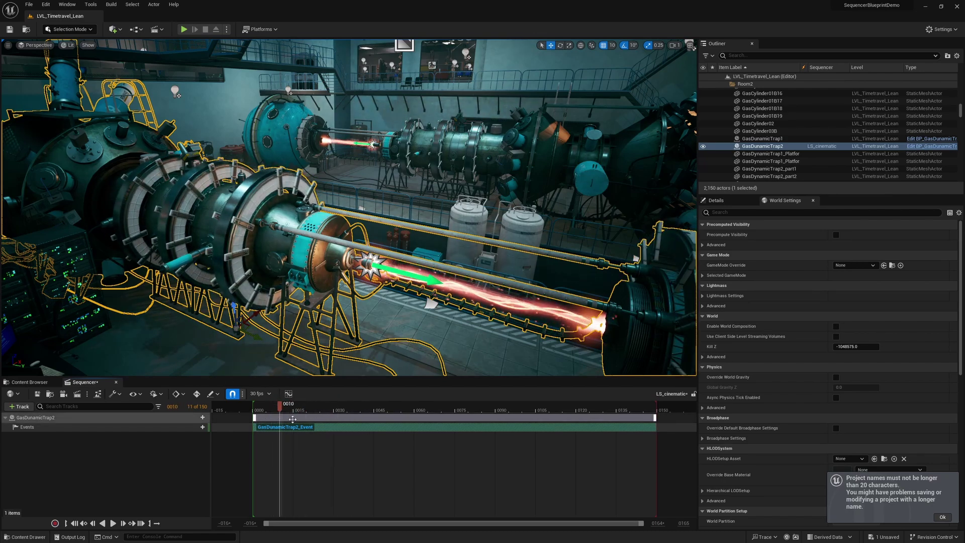
pyautogui.press('Right')
pyautogui.press('Right')
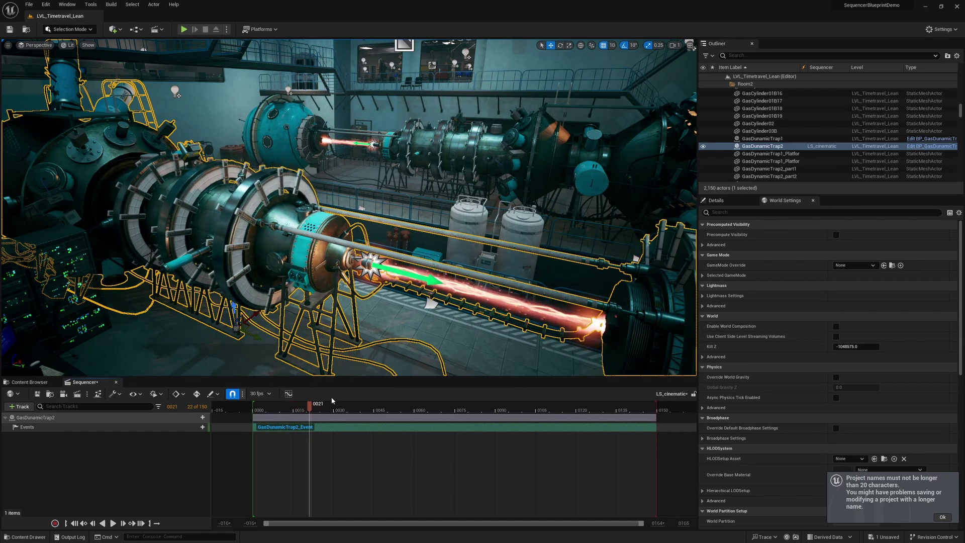
pyautogui.press('Right')
pyautogui.press('Right')
pyautogui.press('Right')
pyautogui.press('Right')
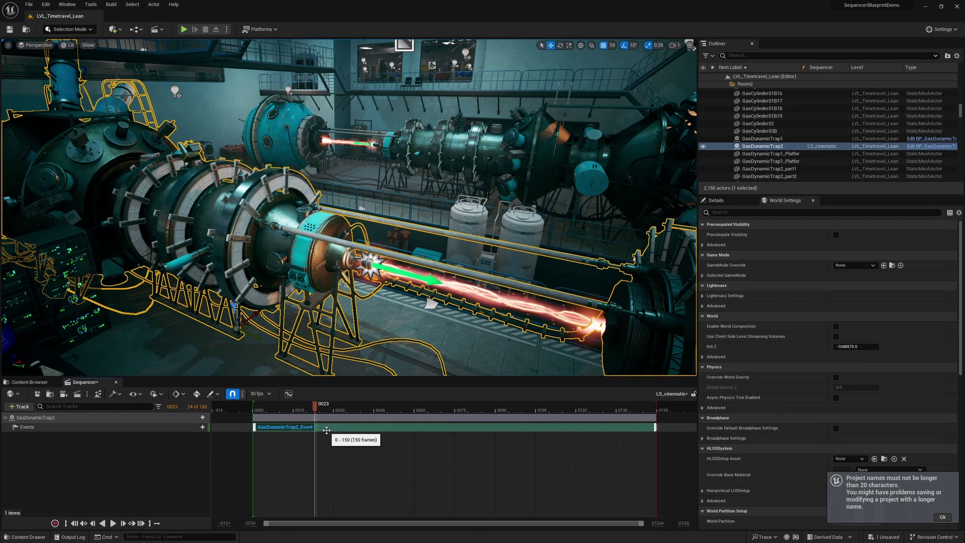
pyautogui.press('Right')
pyautogui.press('Right')
pyautogui.press('Right')
pyautogui.press('Right')
pyautogui.press('Right')
pyautogui.press('Right')
pyautogui.press('Right')
pyautogui.press('Right')
pyautogui.press('Right')
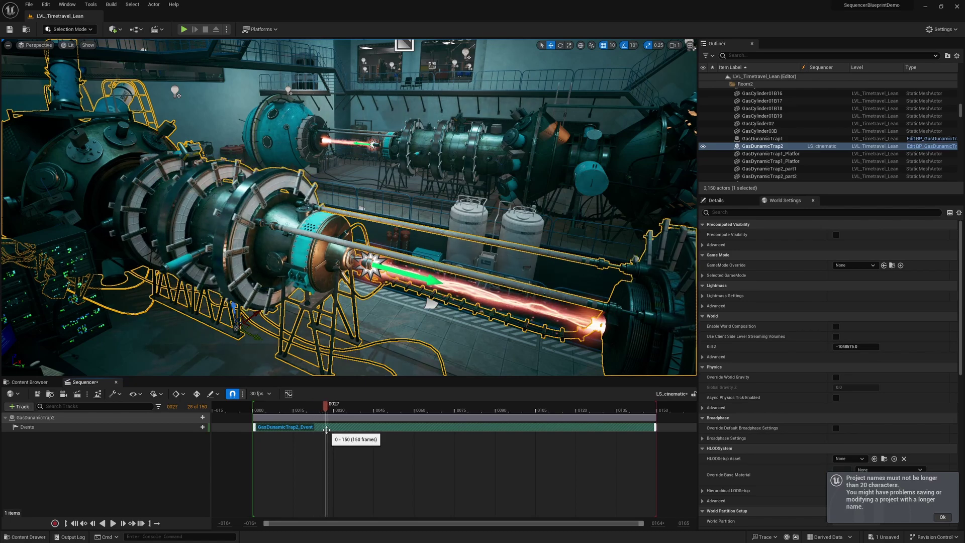
pyautogui.press('Right')
pyautogui.press('Right')
pyautogui.press('Right')
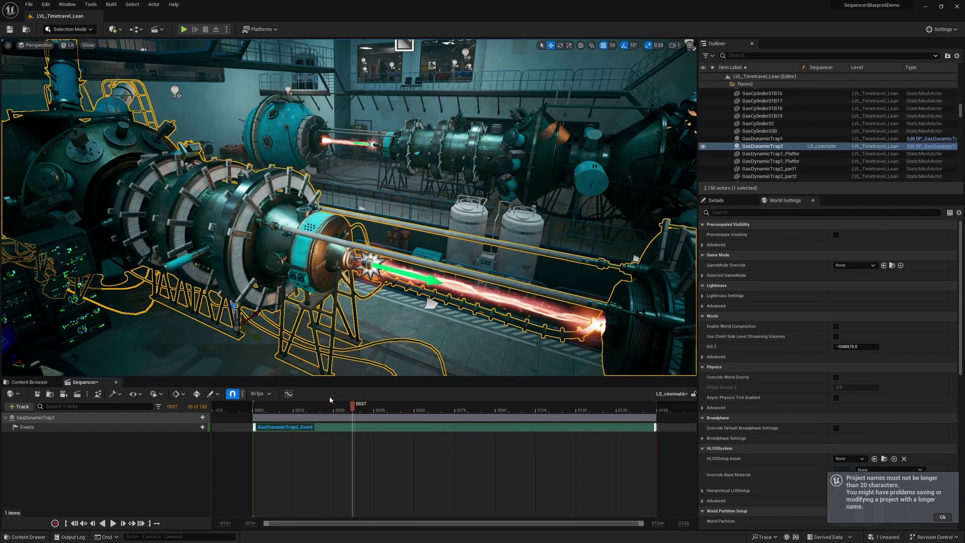
# - Jump the playhead between distant frames, ending at frame 18, to examine how the trap's rotation responds
pyautogui.click(493, 411)
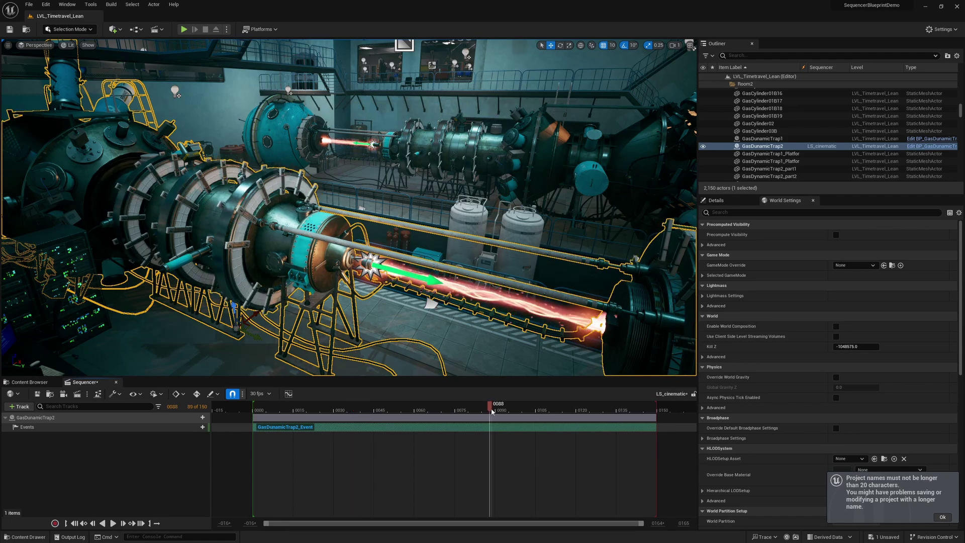
pyautogui.click(550, 412)
pyautogui.click(419, 411)
pyautogui.click(593, 413)
pyautogui.click(337, 411)
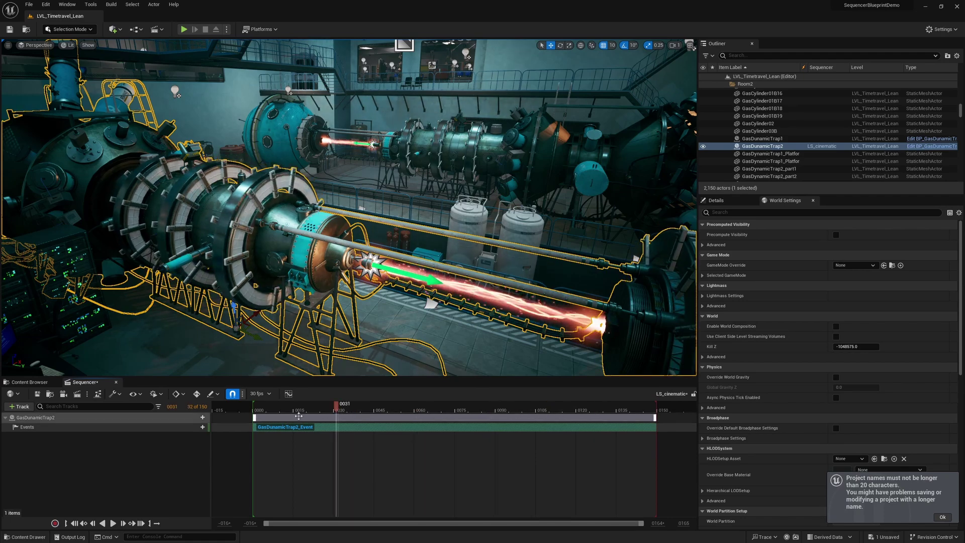
pyautogui.click(299, 417)
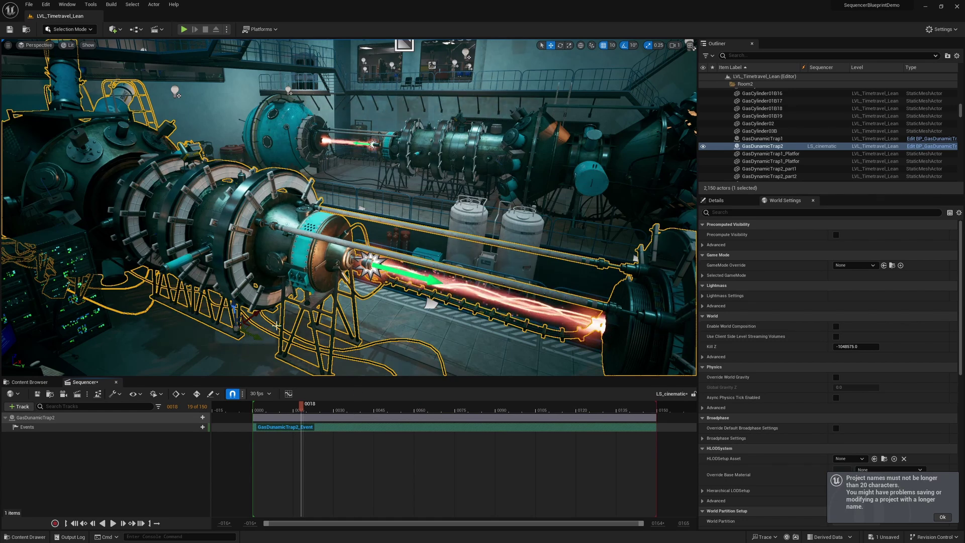
# - Play the sequence from frame 18 and stop it at frame 135 to check the trap's continuous rotation
pyautogui.click(114, 525)
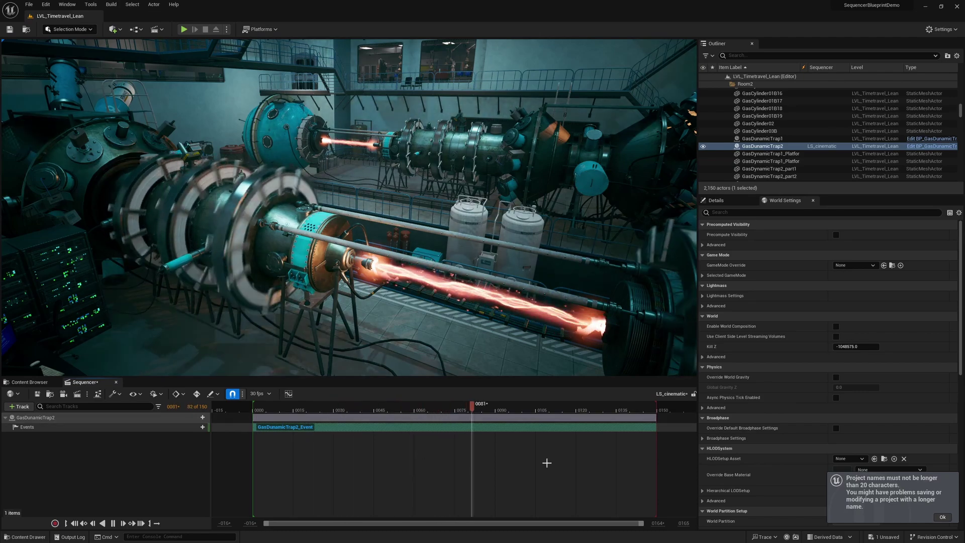
pyautogui.press('space')
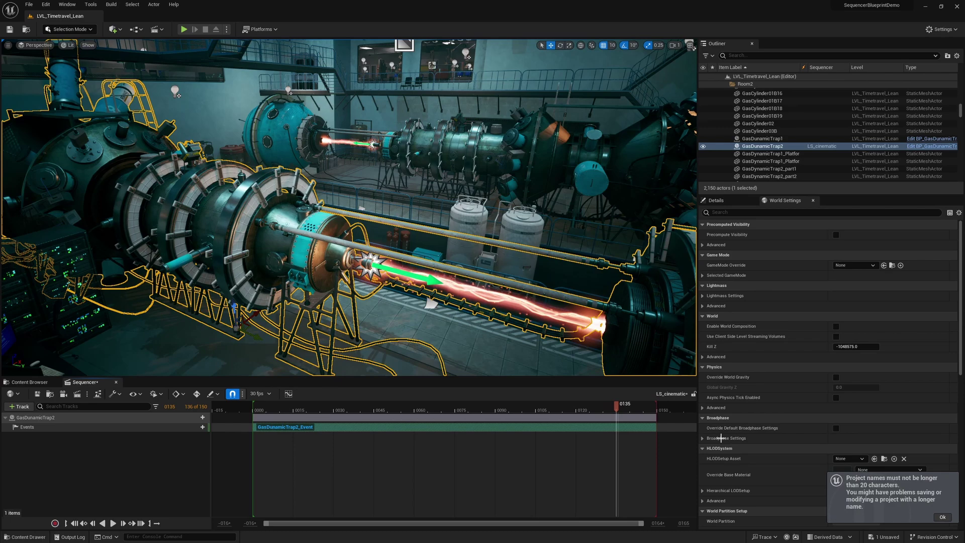
pyautogui.press('Escape')
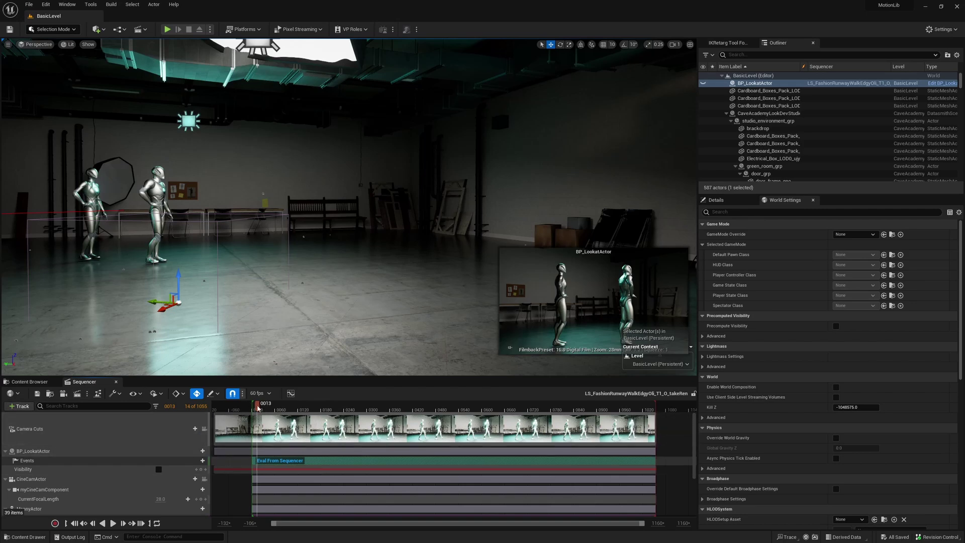
# - Play the MotionLib runway walk sequence through its Camera Cuts view and stop at frame 587 to examine the camera tracking
pyautogui.press('space')
pyautogui.click(204, 428)
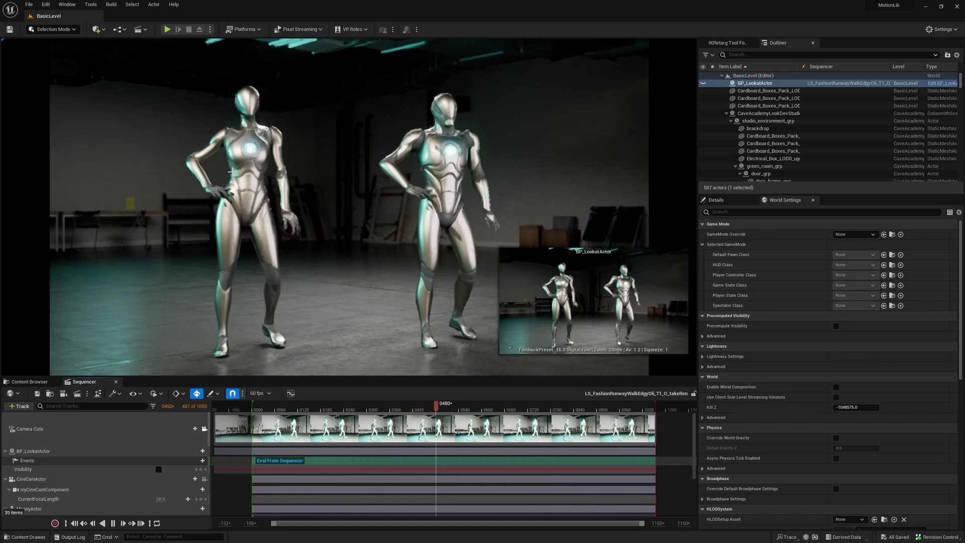
pyautogui.press('space')
pyautogui.press('g')
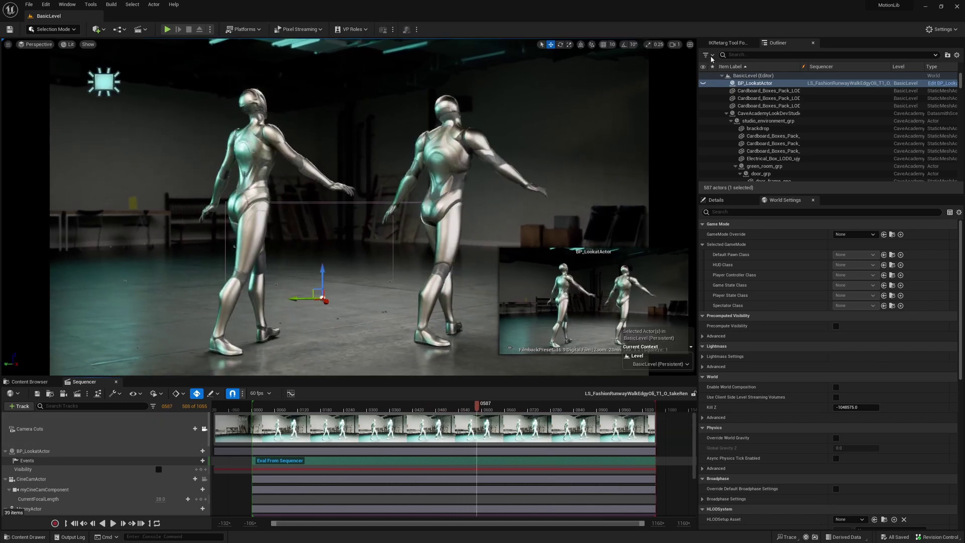
# - Open the BP_LookatActor blueprint and examine the Eval From Sequencer event and the Get Socket Location nodes in its Event Graph
pyautogui.click(744, 83)
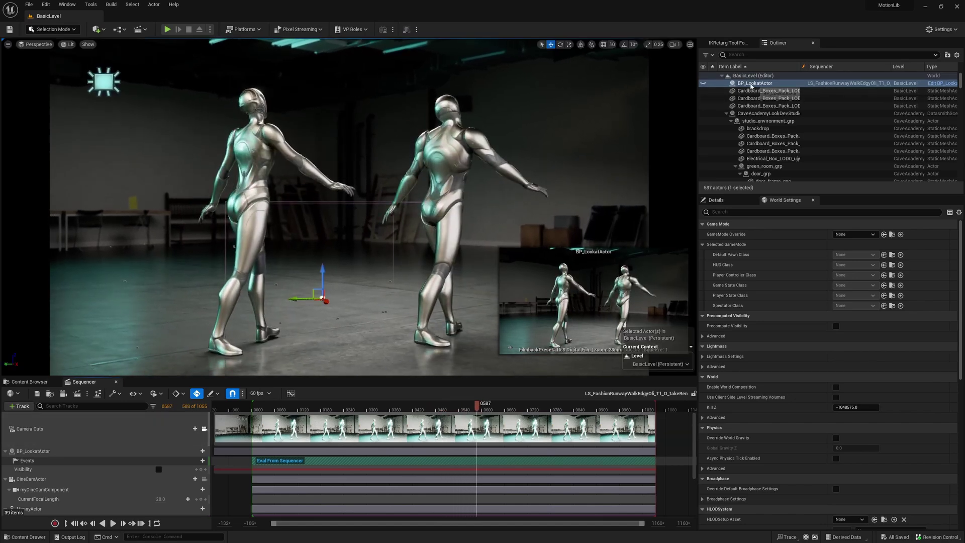
pyautogui.click(703, 84)
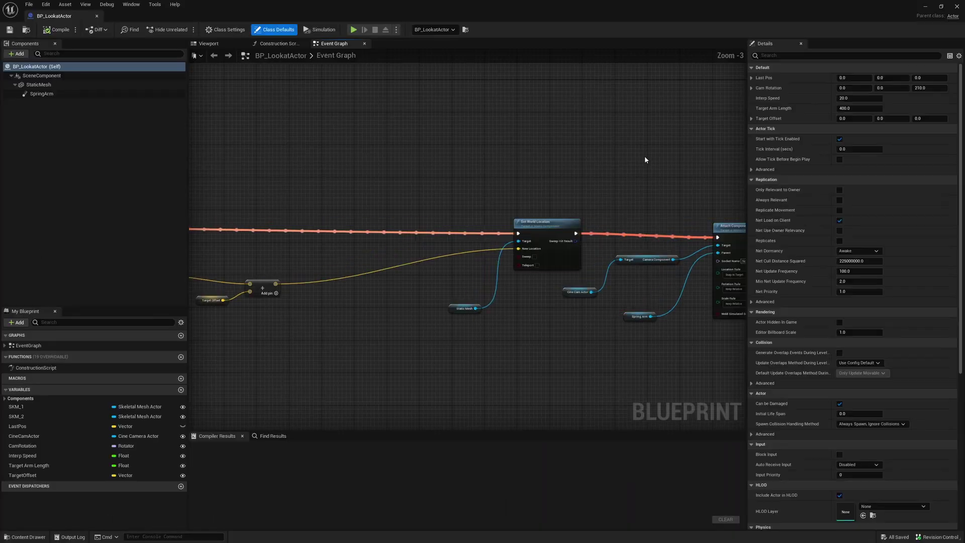
pyautogui.moveTo(354, 164); pyautogui.dragTo(712, 171, button='right')
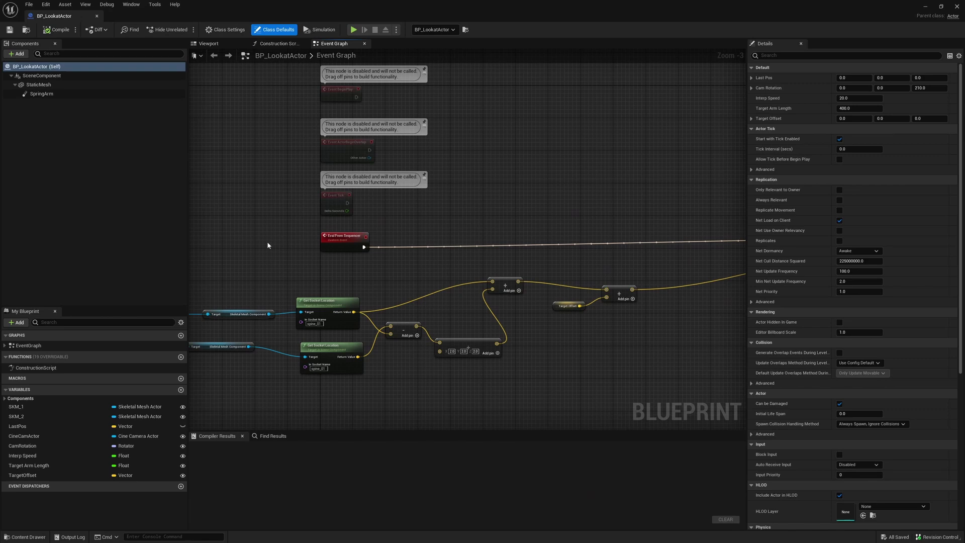
pyautogui.scroll(3, 322, 257)
pyautogui.click(370, 229)
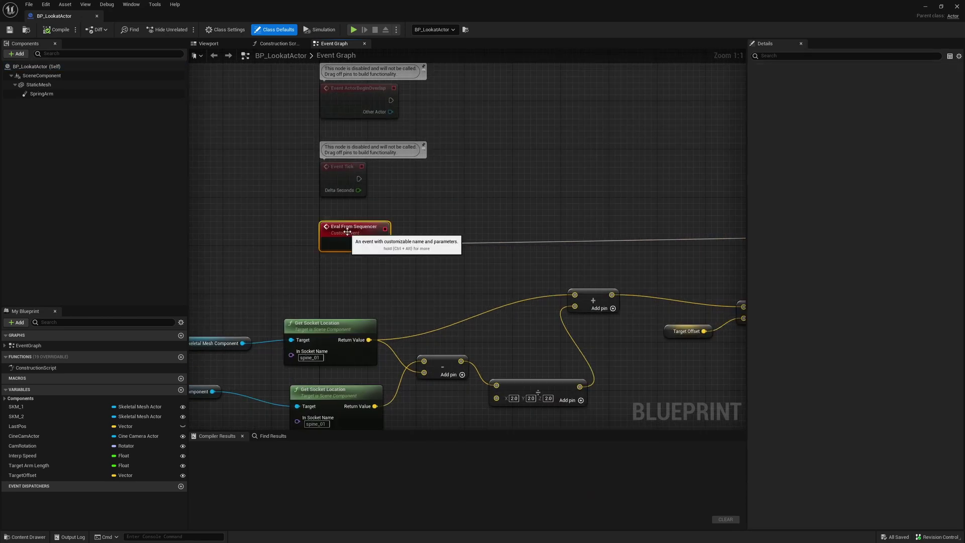
pyautogui.moveTo(463, 288); pyautogui.dragTo(577, 189, button='right')
pyautogui.scroll(-3, 582, 194)
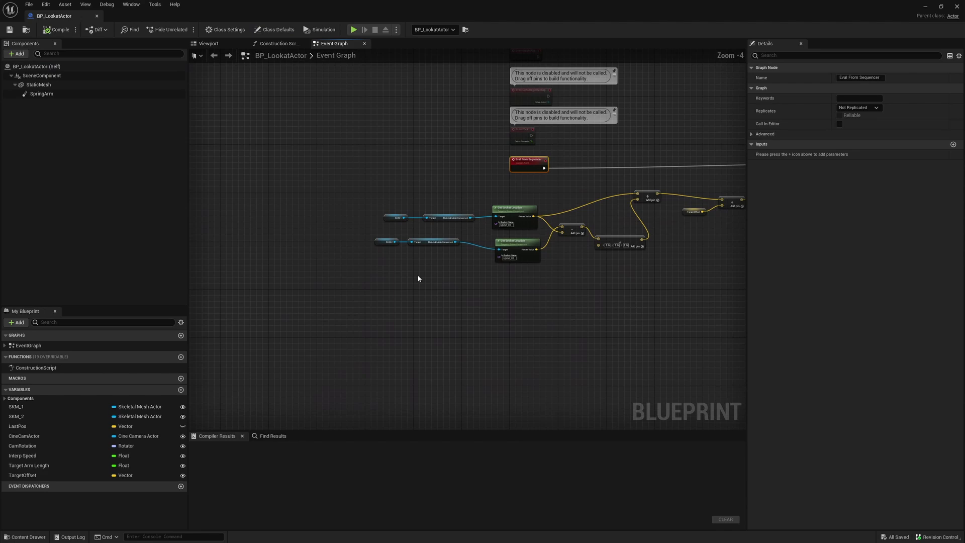
pyautogui.scroll(-1, 452, 287)
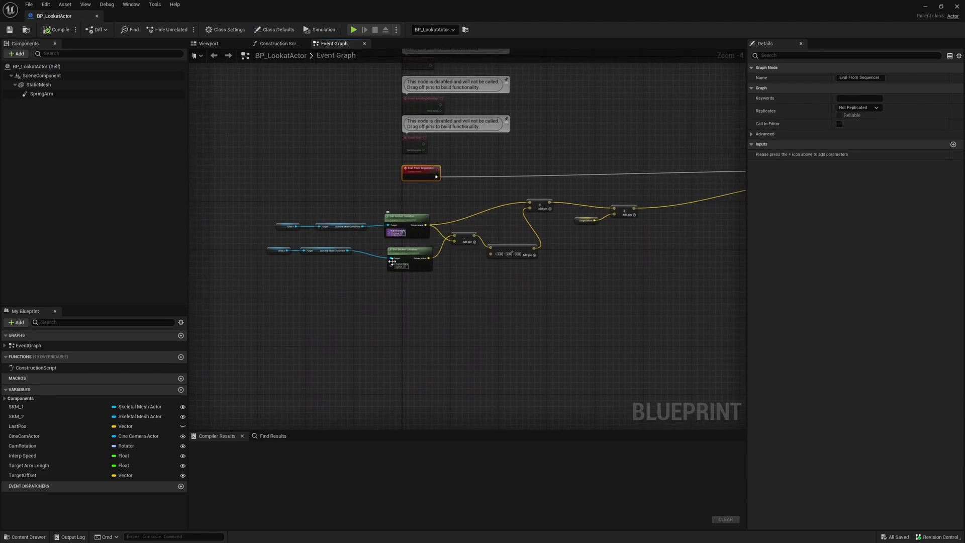
pyautogui.scroll(4, 392, 262)
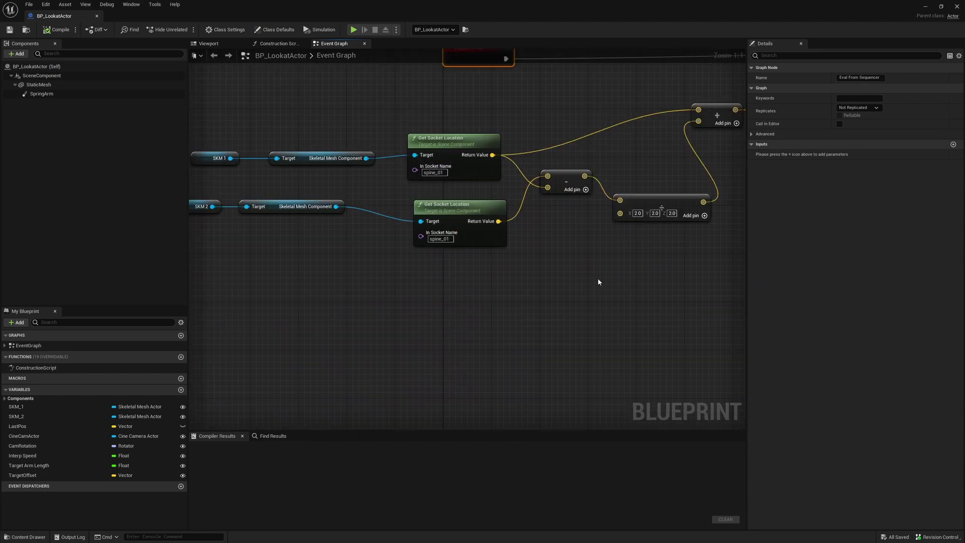
# - Examine the Set World Location, Attach Component To Component and camera lag speed nodes, and close the BP_LookatActor blueprint
pyautogui.moveTo(625, 268); pyautogui.dragTo(198, 342, button='right')
pyautogui.scroll(-3, 352, 333)
pyautogui.moveTo(554, 320); pyautogui.dragTo(211, 346, button='right')
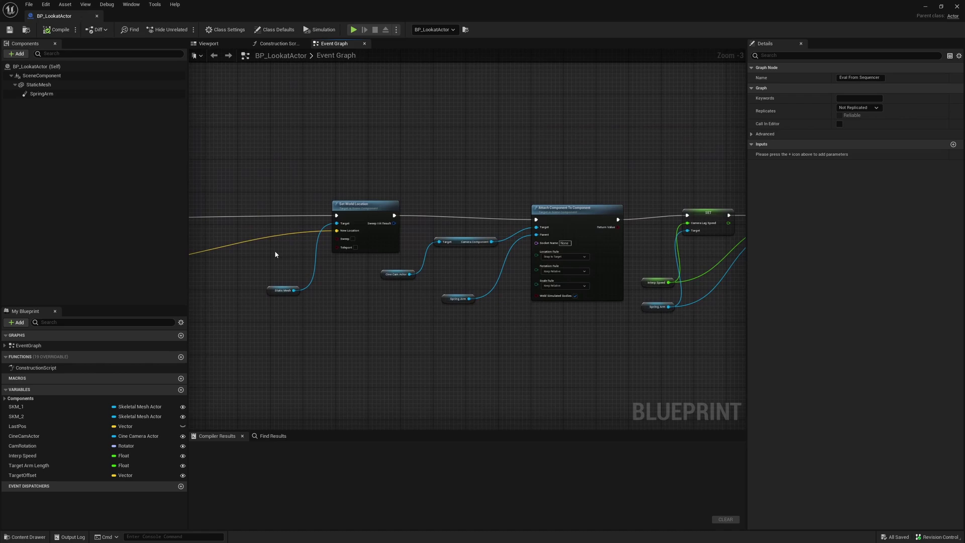
pyautogui.moveTo(601, 164); pyautogui.dragTo(330, 153, button='right')
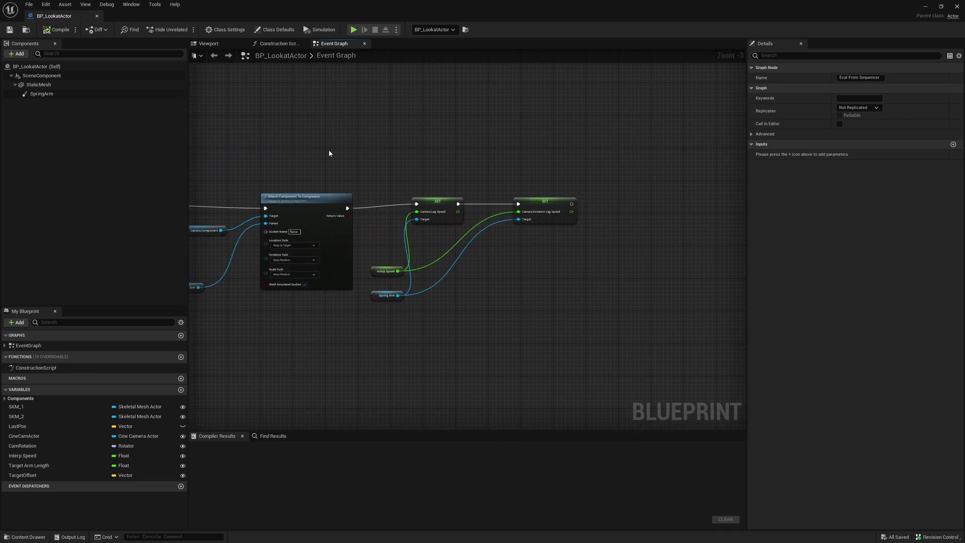
pyautogui.moveTo(337, 347); pyautogui.dragTo(478, 324, button='right')
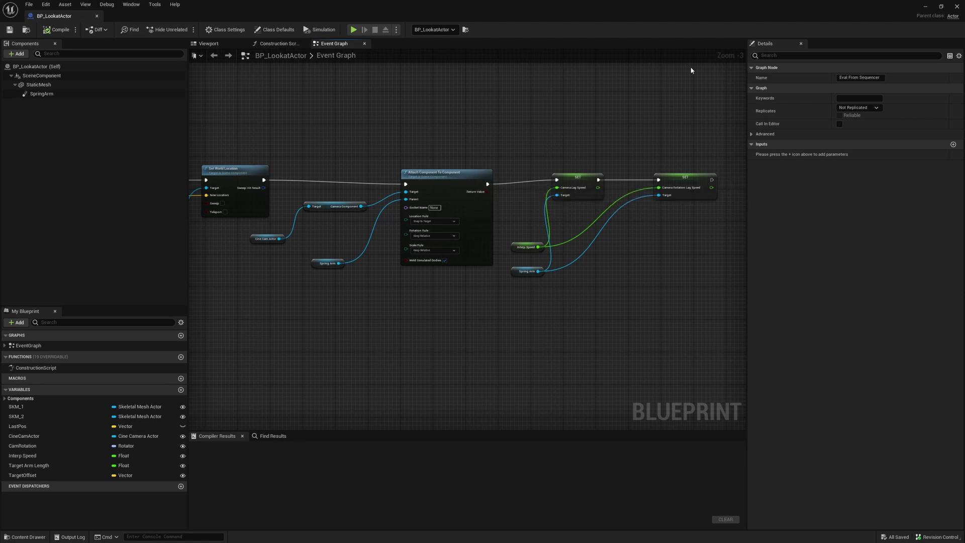
pyautogui.click(97, 16)
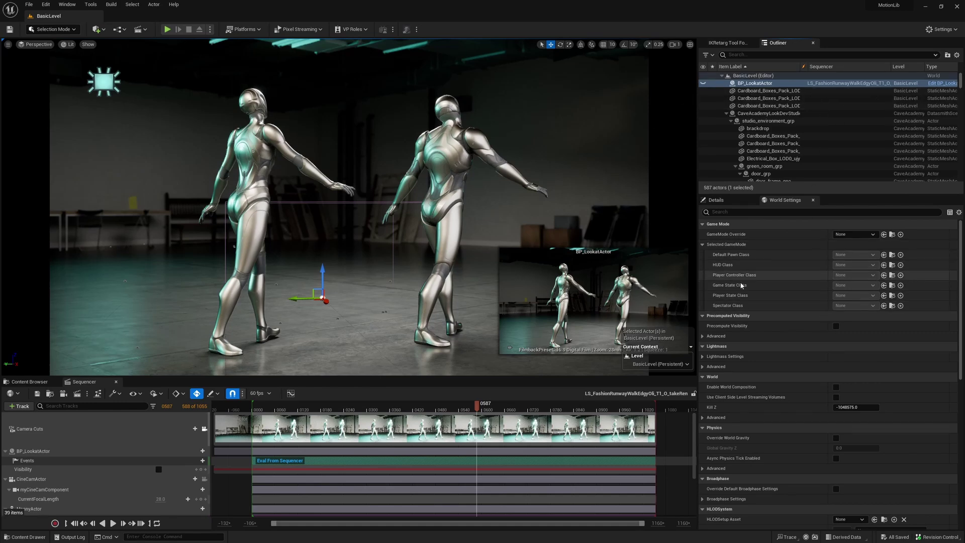
# - Show the details of BP_LookatActor to examine its mesh, camera, rotation and target offset settings
pyautogui.scroll(-2, 748, 281)
pyautogui.scroll(2, 749, 279)
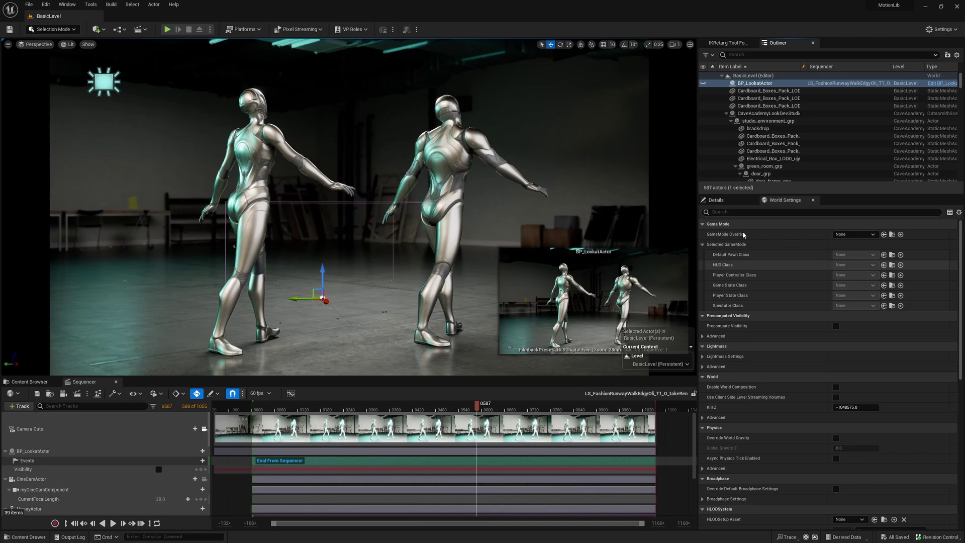
pyautogui.click(716, 199)
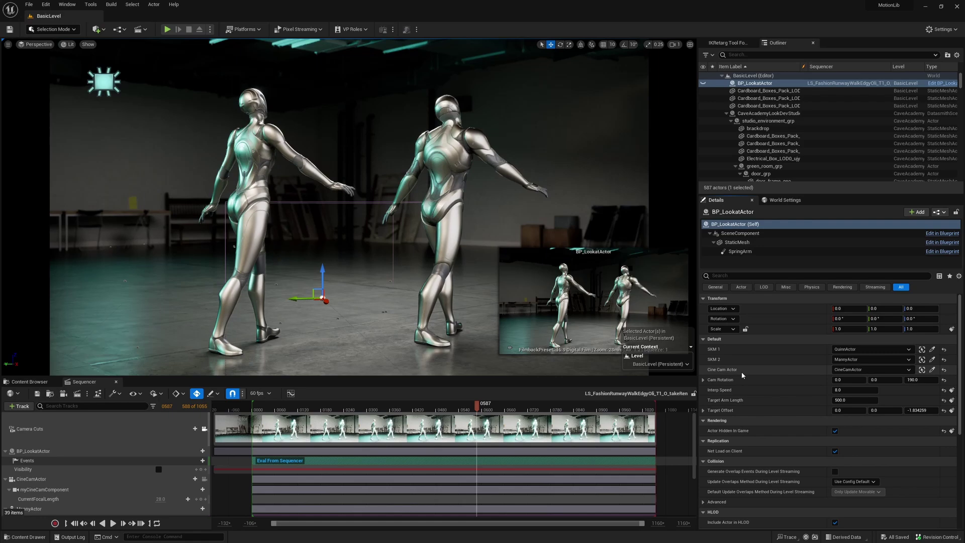
# - Scrub the runway walk sequence back and replay it, selecting the BP_LookatActor track to inspect its event binding
pyautogui.moveTo(470, 411); pyautogui.dragTo(329, 411)
pyautogui.press('space')
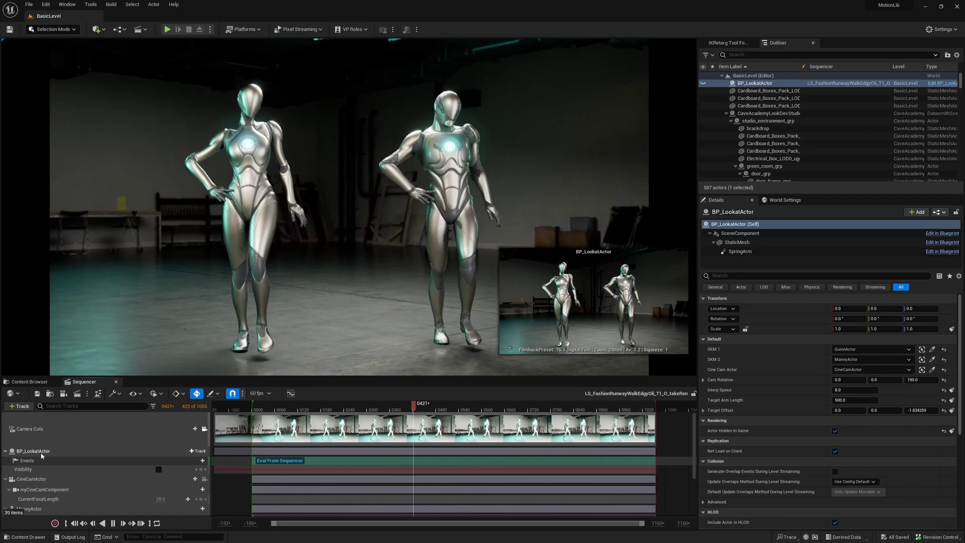
pyautogui.click(41, 452)
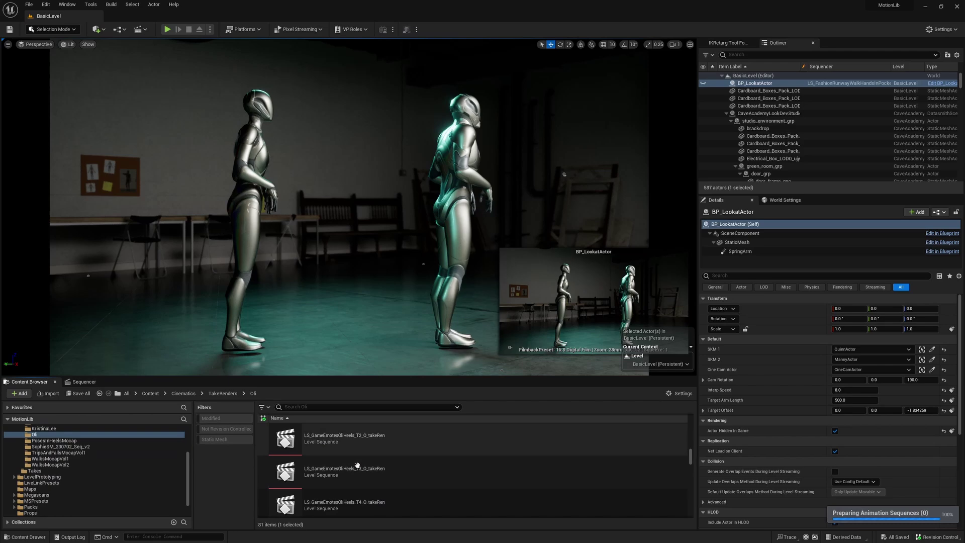
# - Open the level sequence LS_GameEmotesOliHeels_T5_O_takeRen, lock the viewport to its Camera Cuts and play it
pyautogui.doubleClick(318, 478)
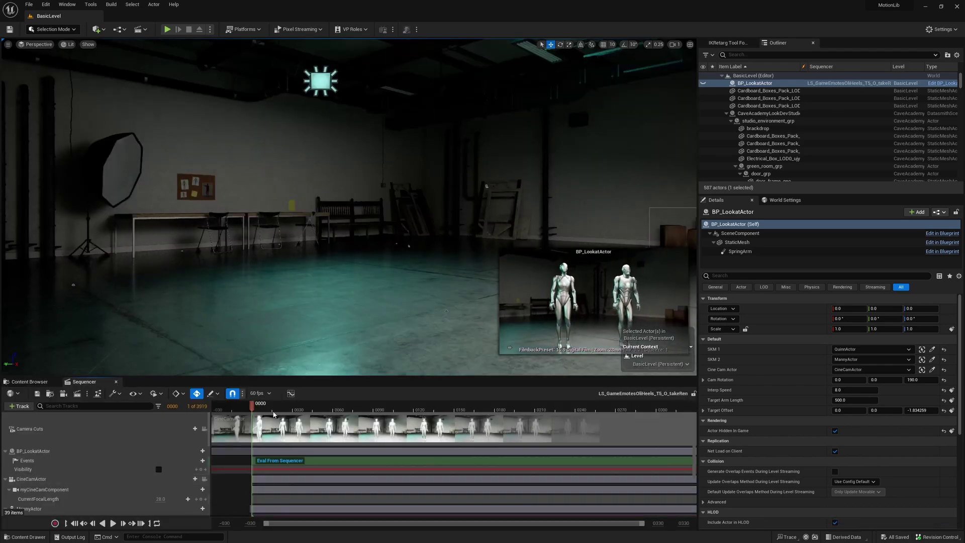
pyautogui.click(203, 436)
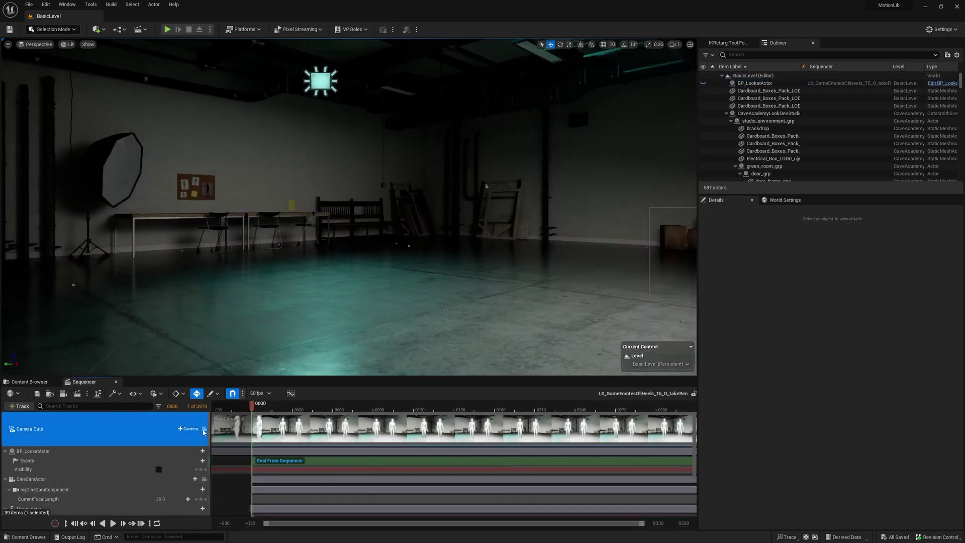
pyautogui.click(204, 429)
pyautogui.press('space')
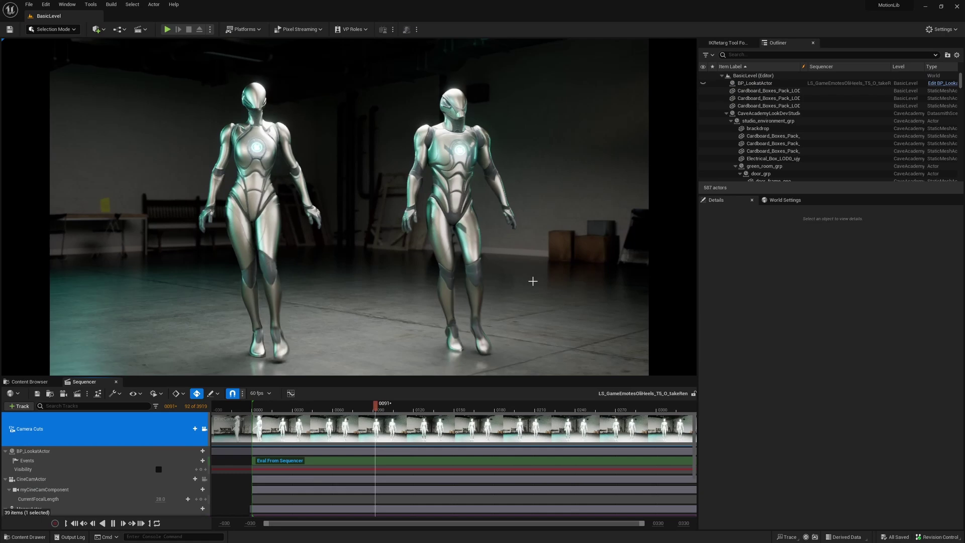